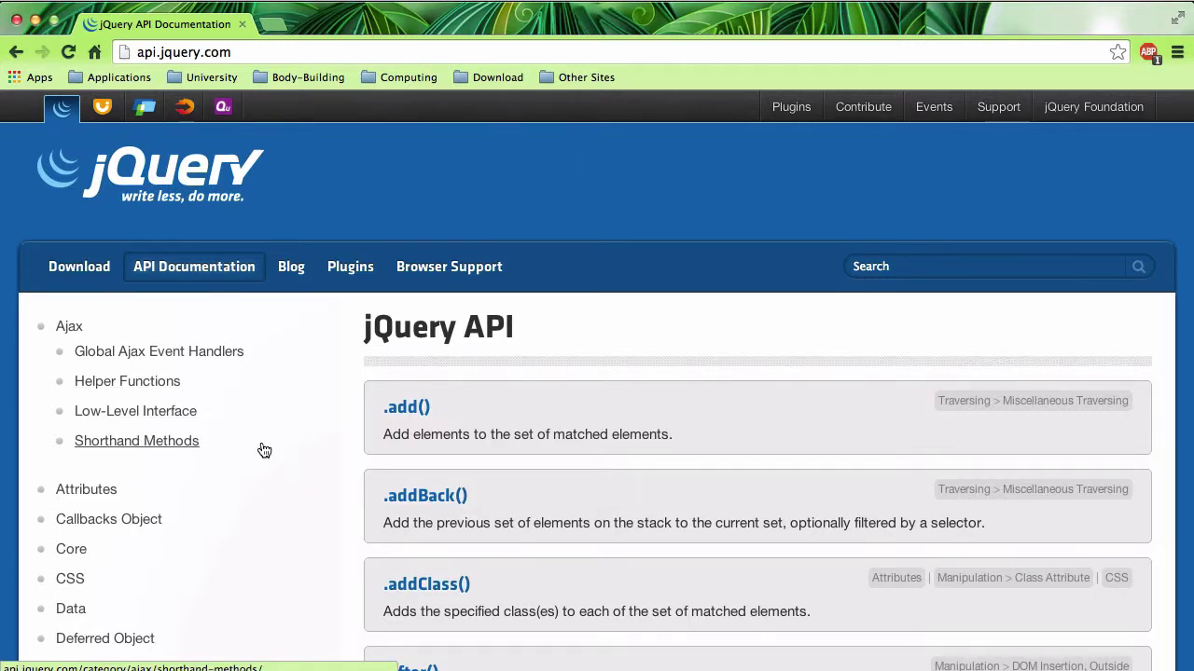
Return to the top of the jQuery docs and open the Global Ajax Event Handlers category.
scroll(264, 451, "down", 2)
scroll(263, 450, "down", 3)
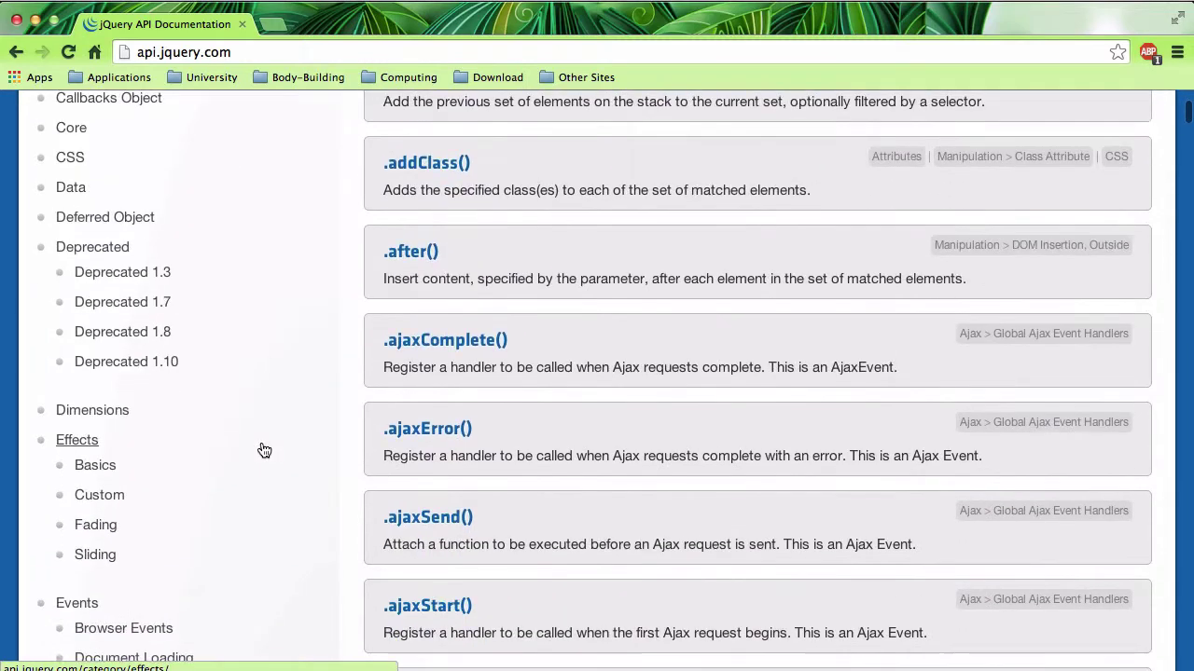
scroll(264, 450, "down", 3)
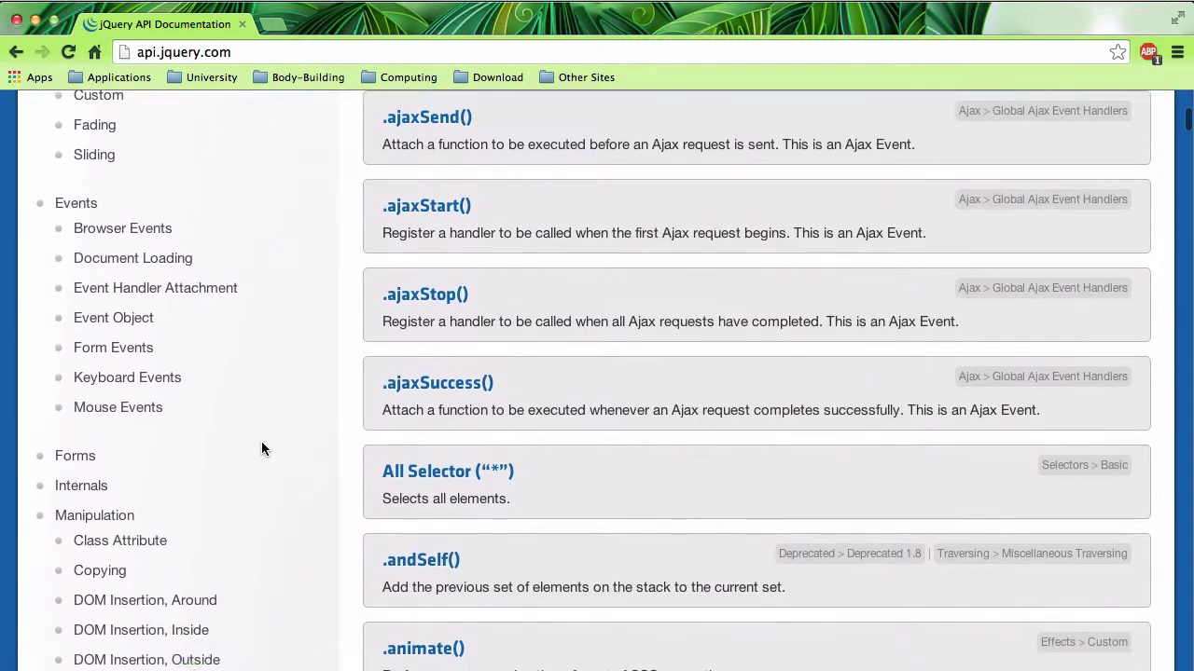
key("Home")
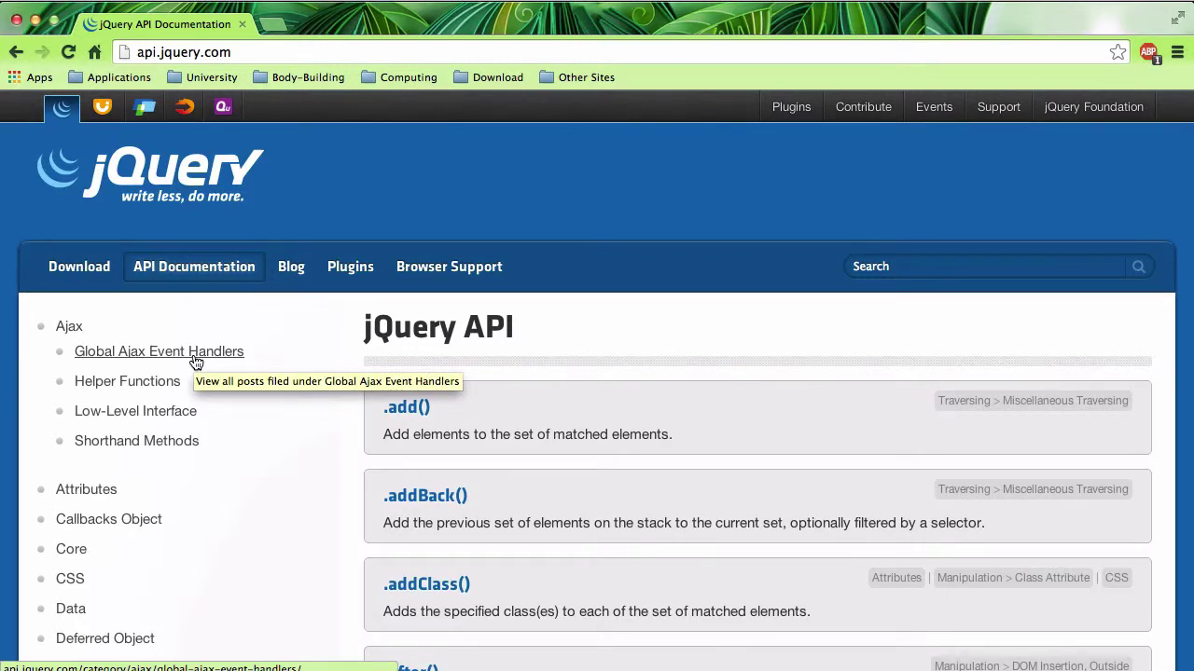
left_click(195, 360)
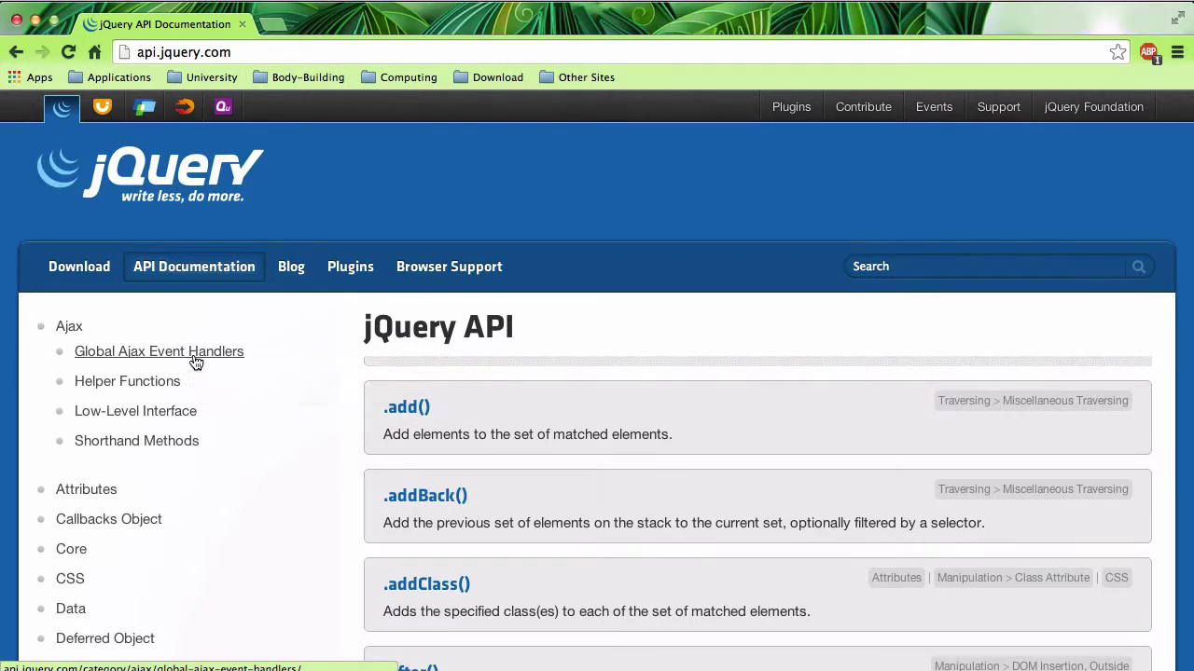
Scroll the handler list, start selecting .ajaxComplete(), and check the Deprecated 1.3 link's options.
scroll(316, 434, "down", 1)
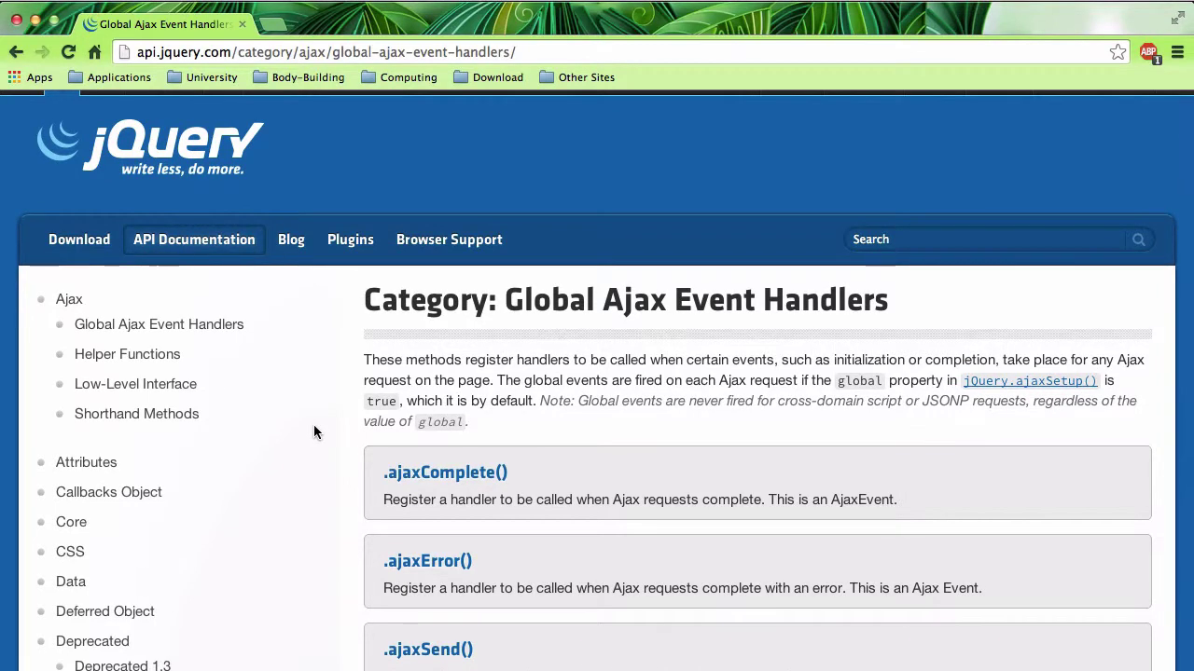
scroll(315, 432, "down", 5)
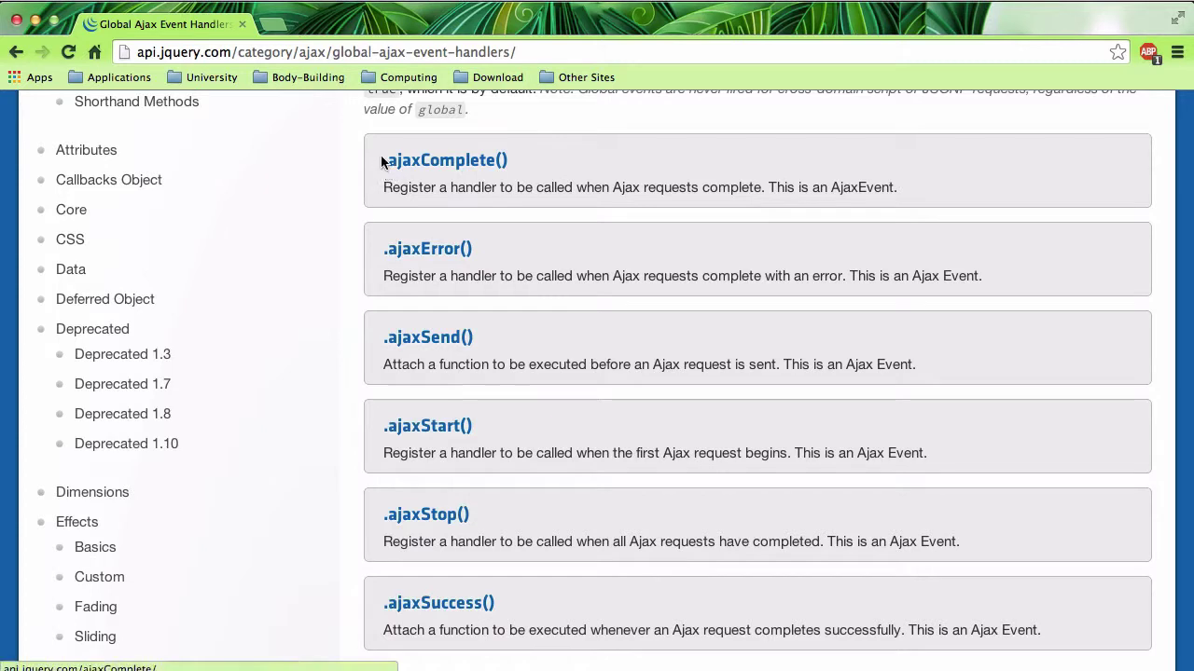
left_click_drag(380, 160, 396, 168)
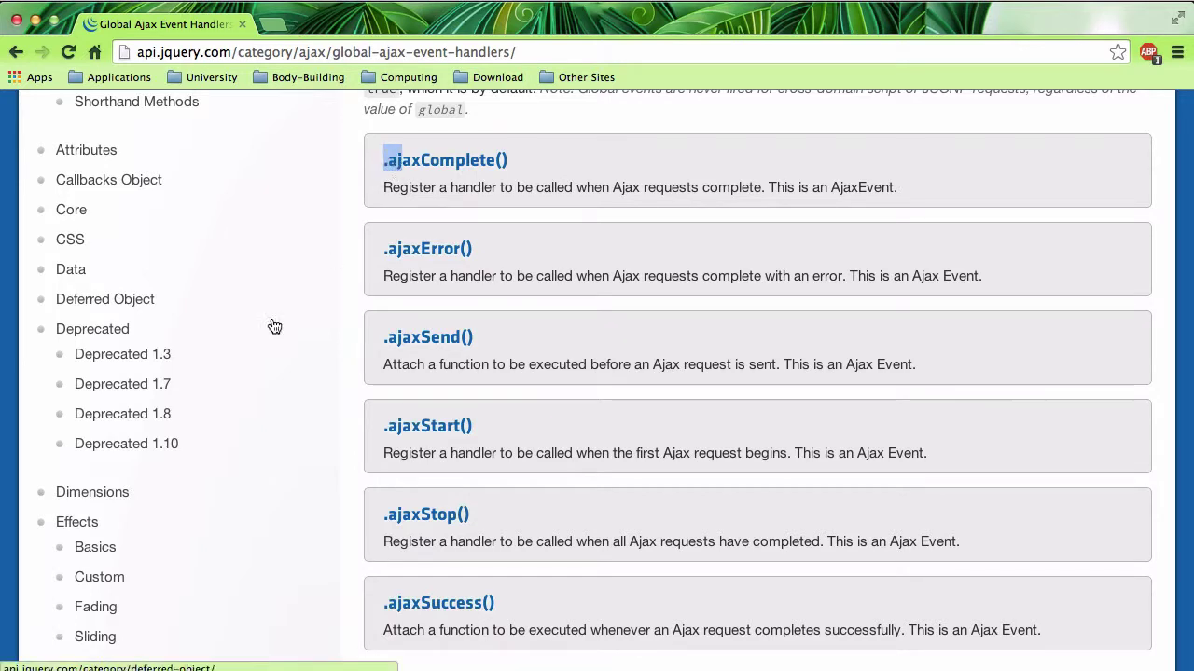
right_click(233, 357)
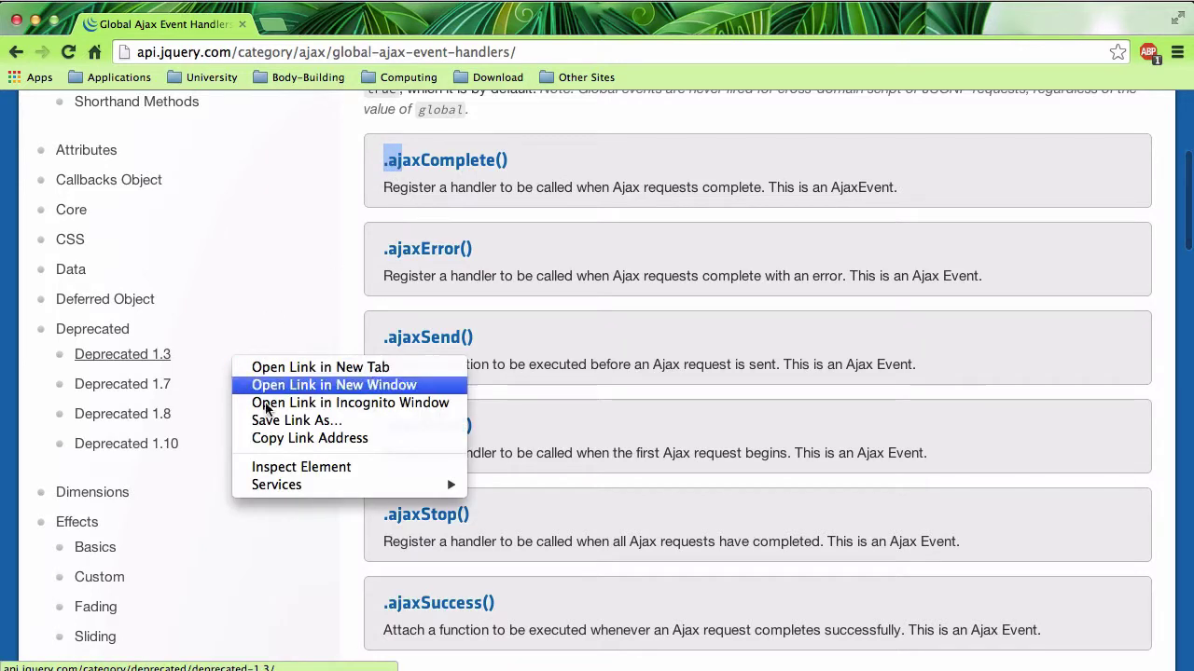
left_click(322, 288)
Inspect the page to open the developer tools and shrink the panel.
right_click(324, 288)
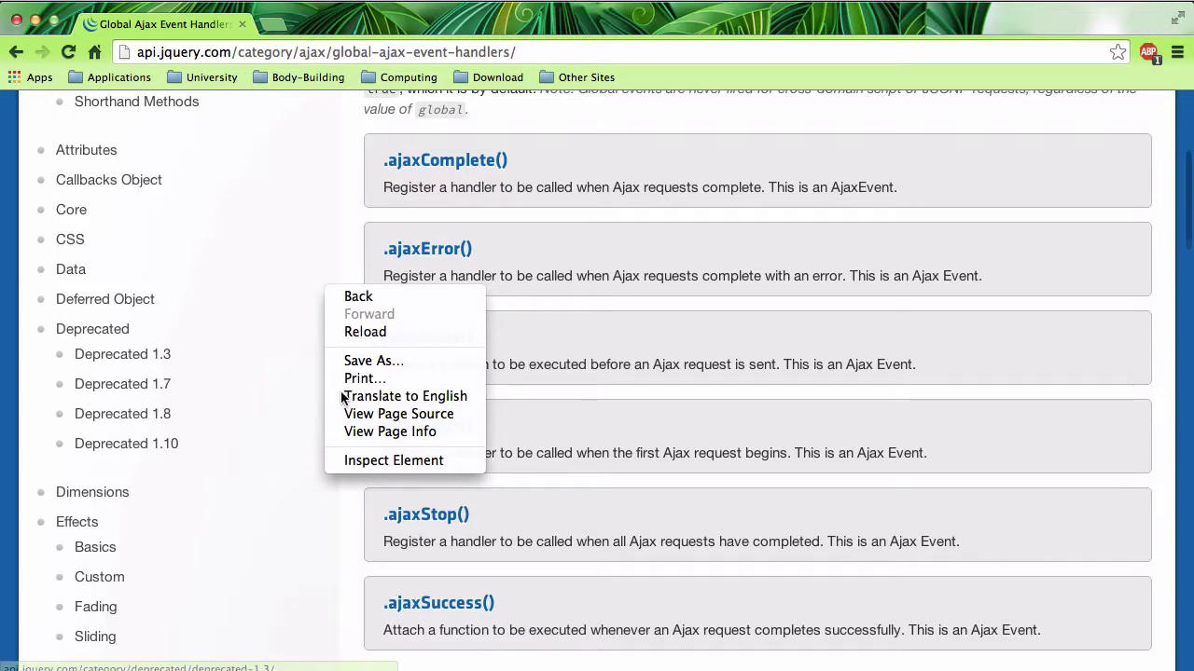
left_click(348, 460)
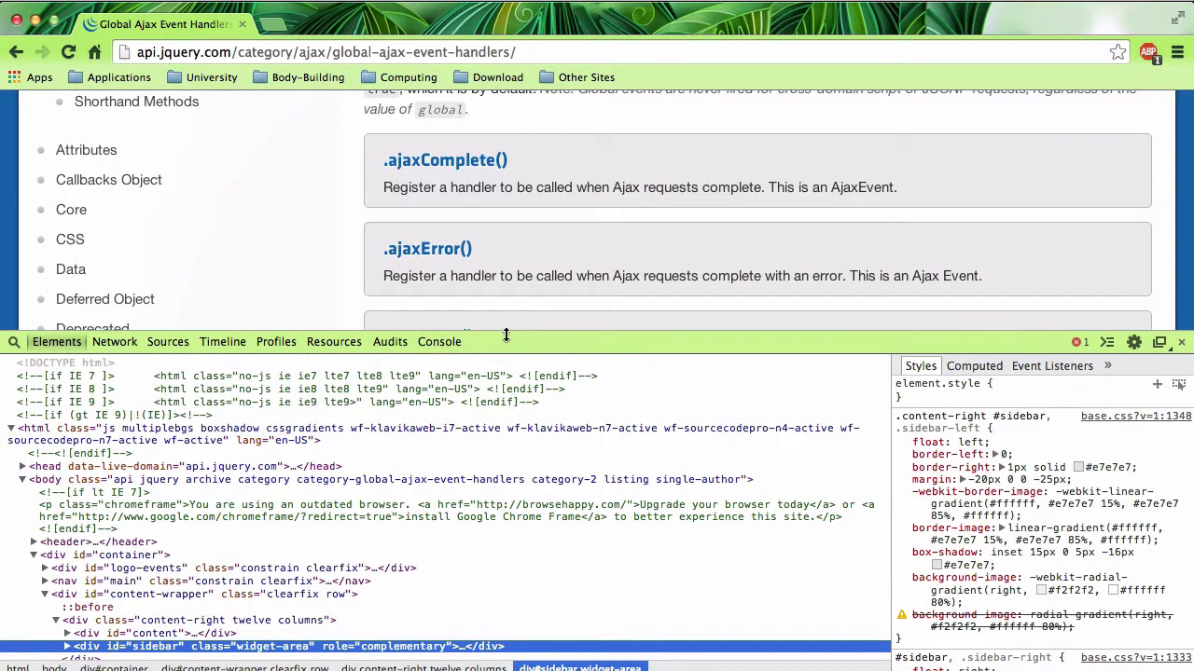
left_click_drag(506, 335, 508, 381)
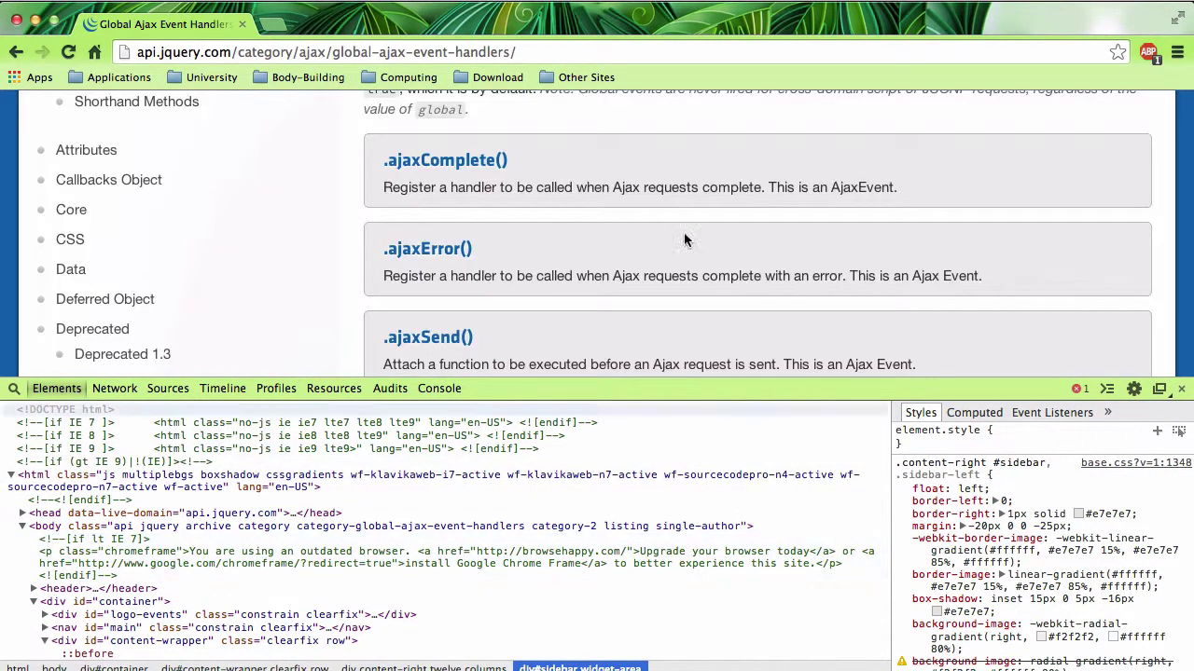
scroll(373, 546, "down", 1)
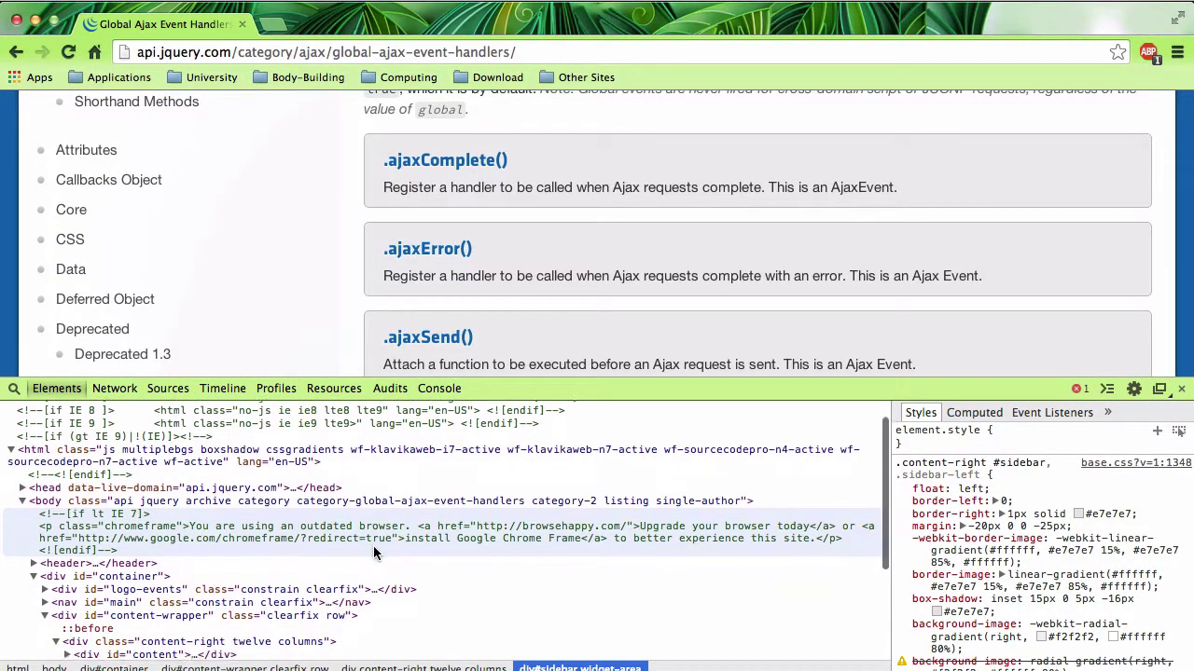
Tour the Network, Sources, Timeline, Profiles, Resources and Audits panels, ending on the Console.
left_click(112, 389)
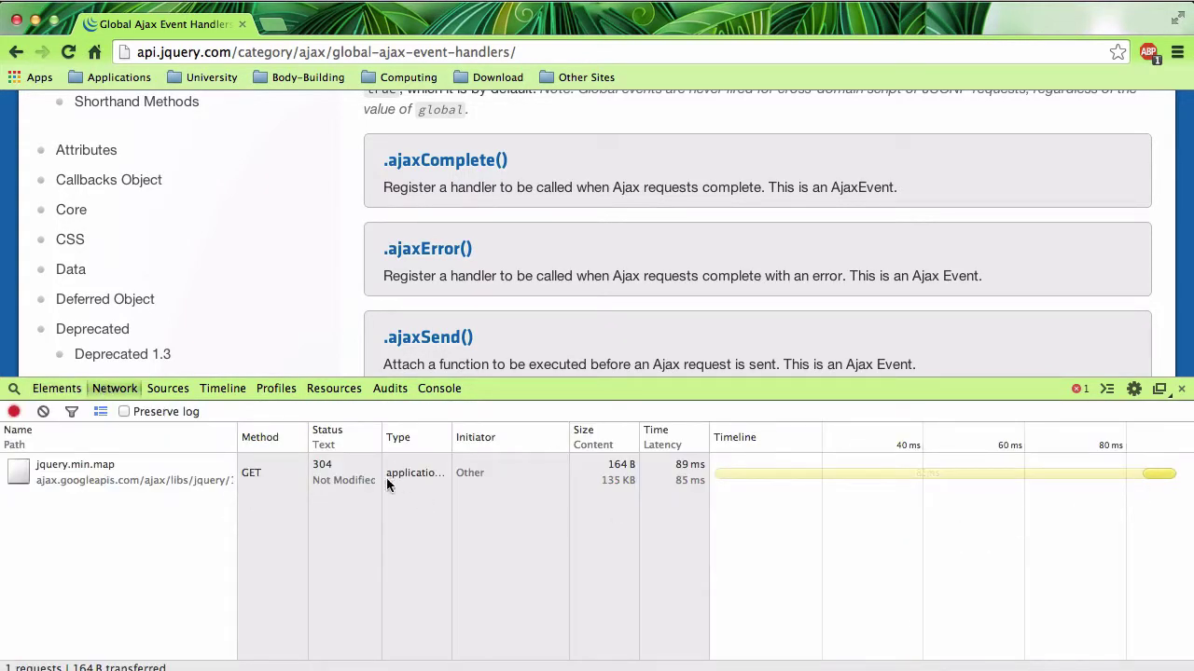
left_click(164, 389)
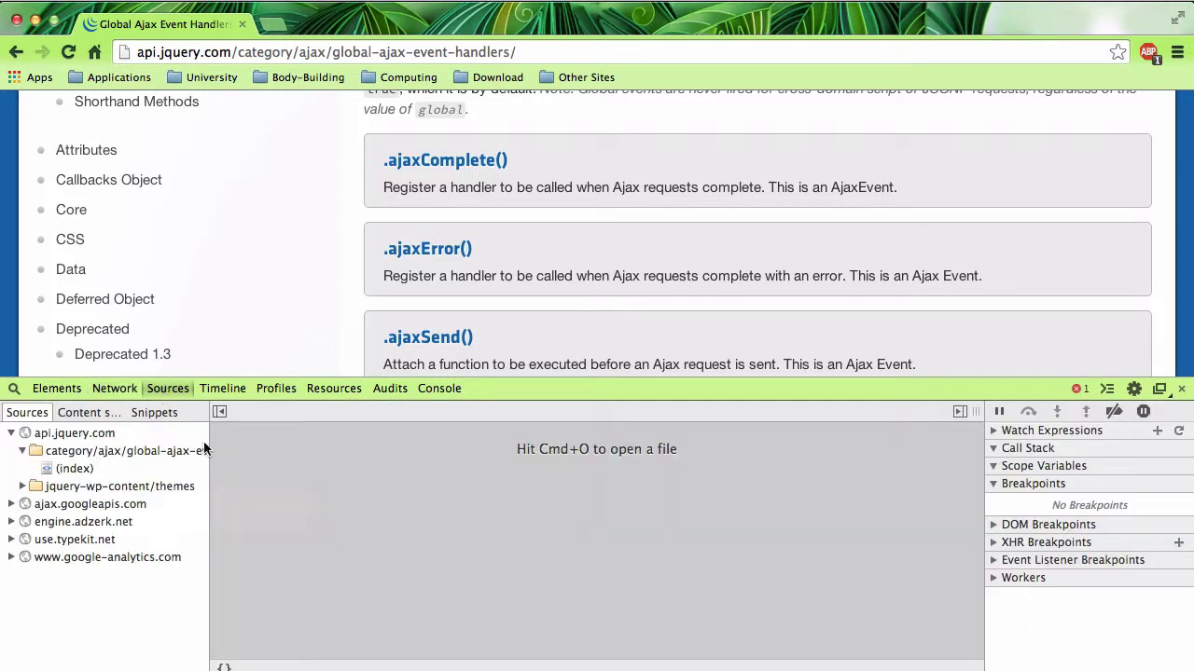
left_click(231, 386)
left_click(285, 392)
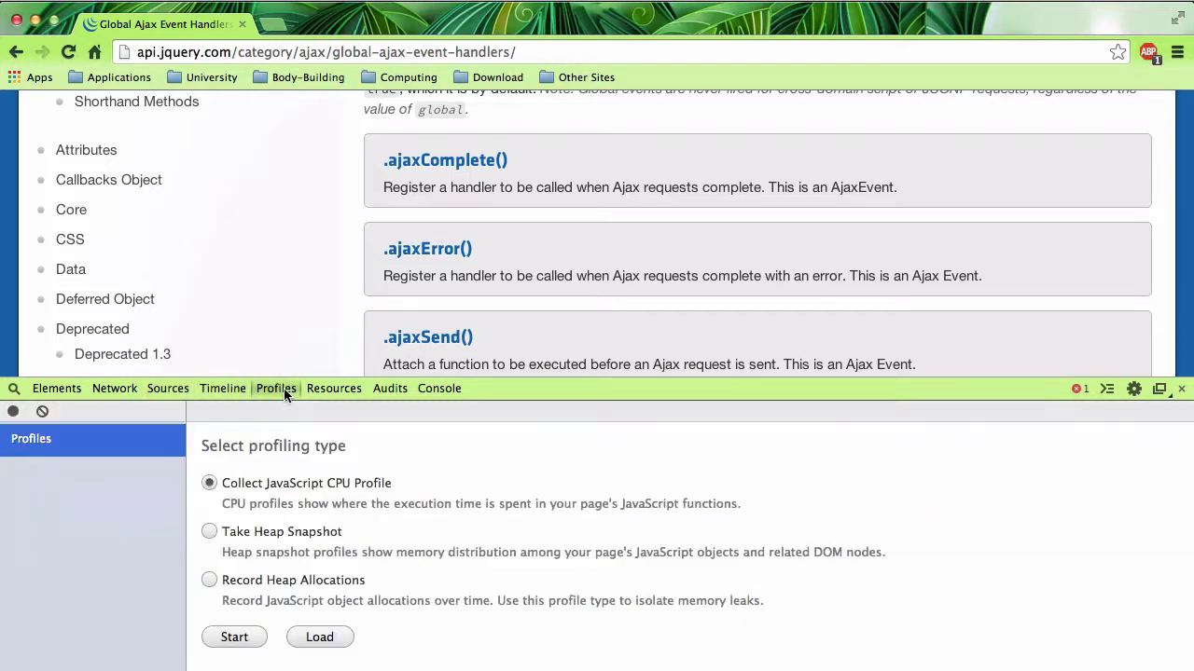
left_click(321, 388)
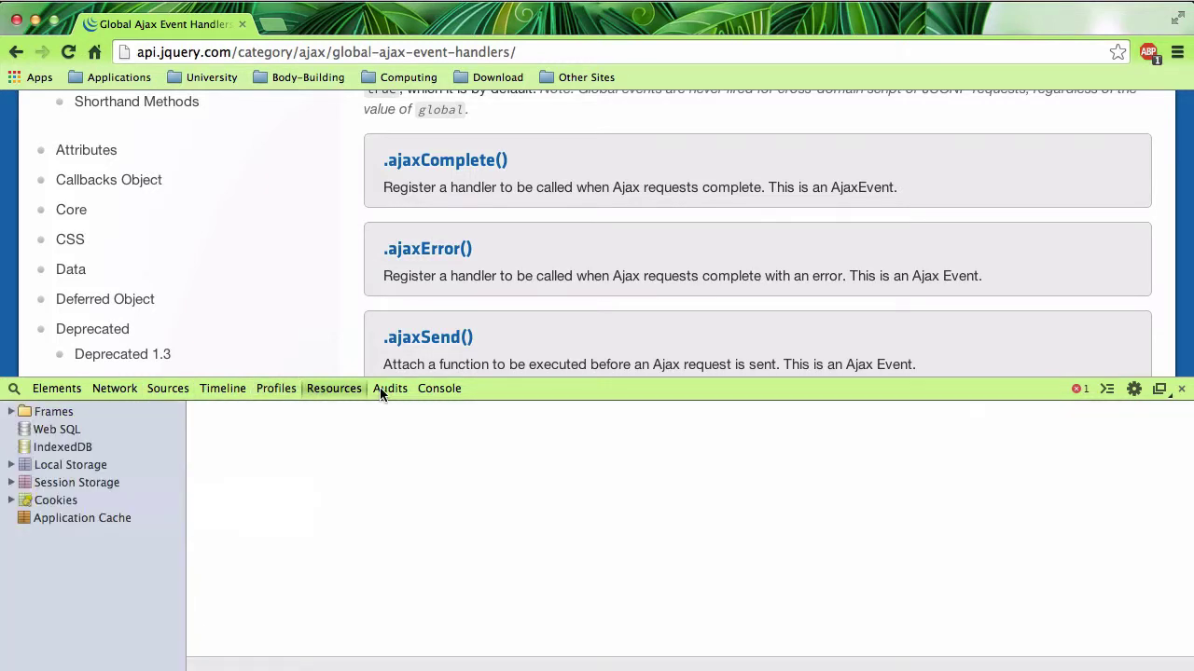
left_click(383, 389)
left_click(333, 389)
left_click(431, 392)
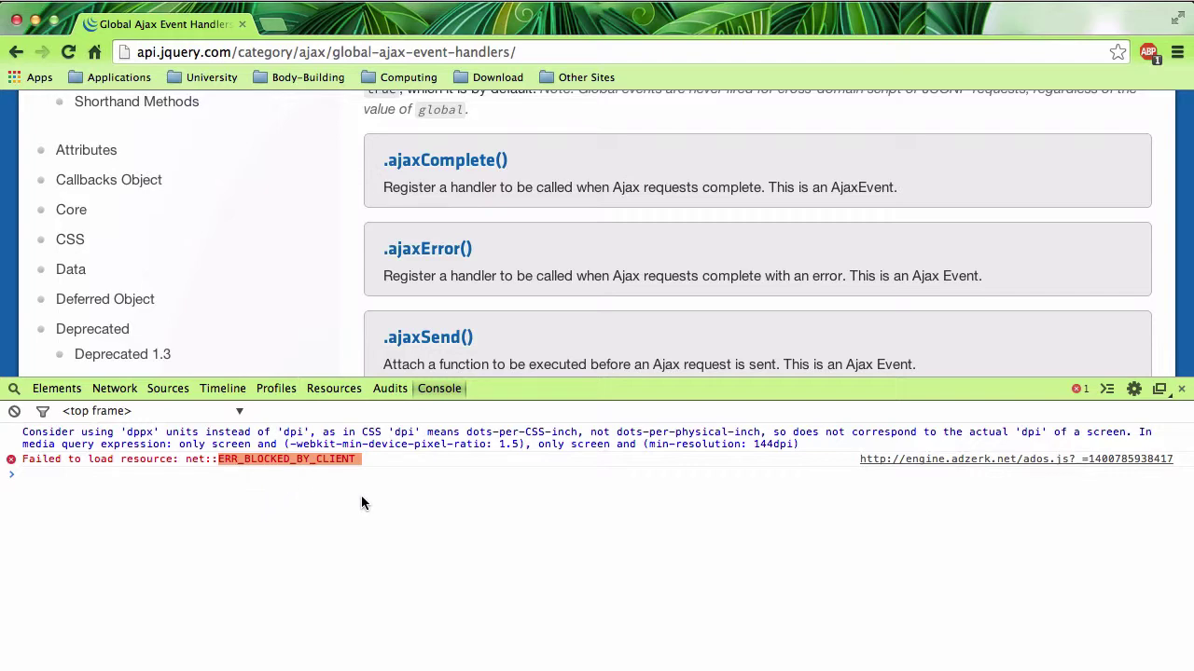
Close the developer tools and highlight the .ajaxComplete(), .ajaxError() and .ajaxSend() headings.
left_click(1182, 388)
scroll(571, 317, "up", 2)
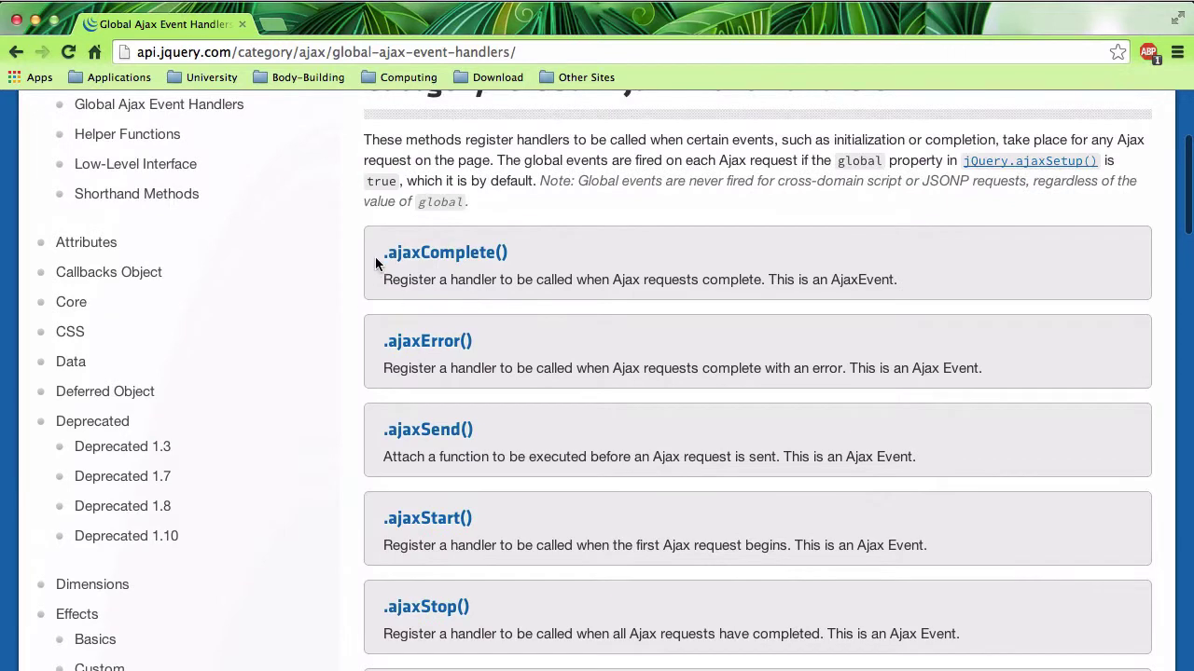
left_click_drag(376, 260, 514, 253)
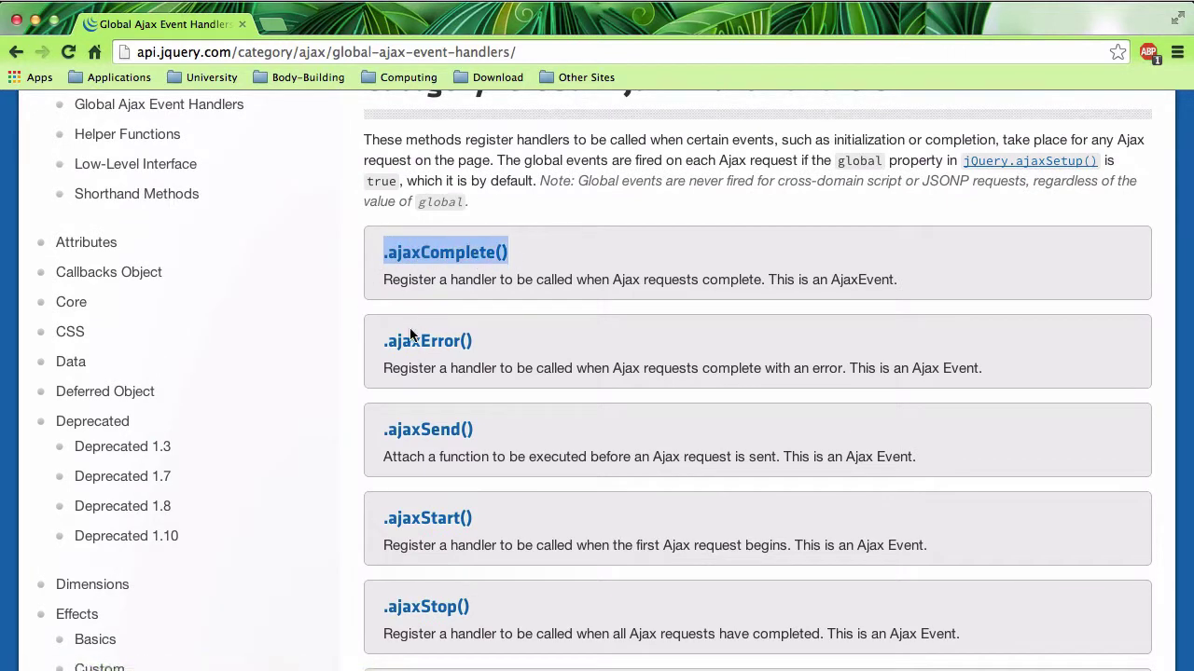
left_click_drag(378, 351, 487, 341)
left_click_drag(372, 446, 488, 455)
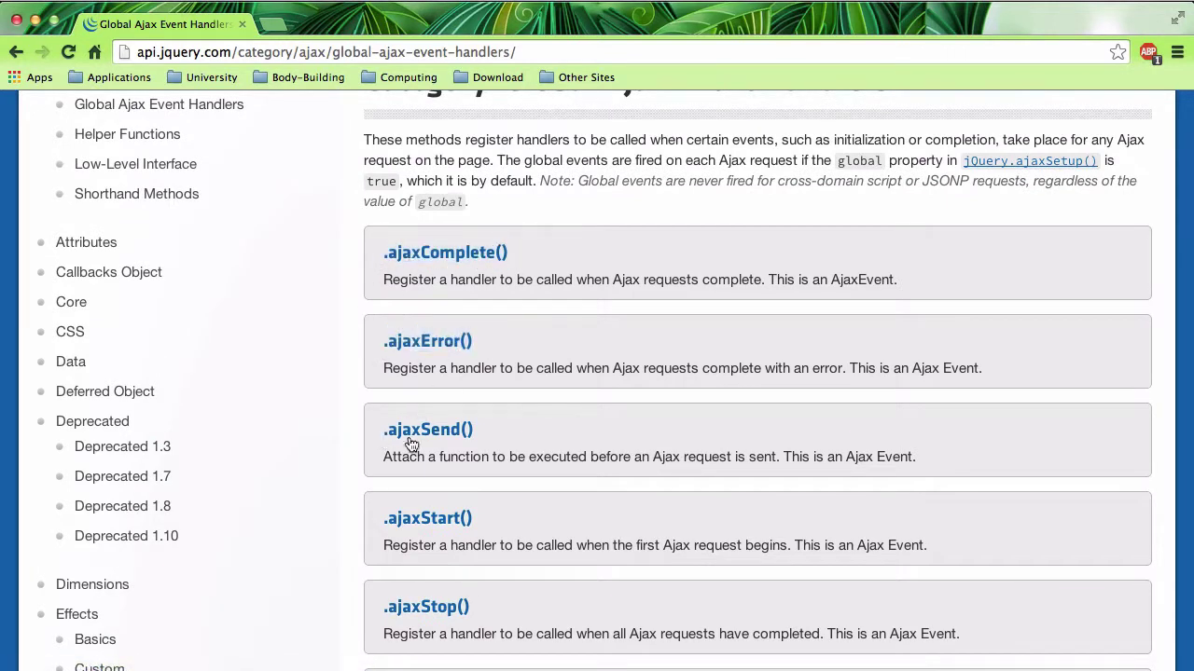
left_click(508, 442)
Scroll down and highlight the .ajaxSuccess(), .ajaxStop(), .ajaxStart() and .ajaxSend() headings.
scroll(582, 417, "down", 1)
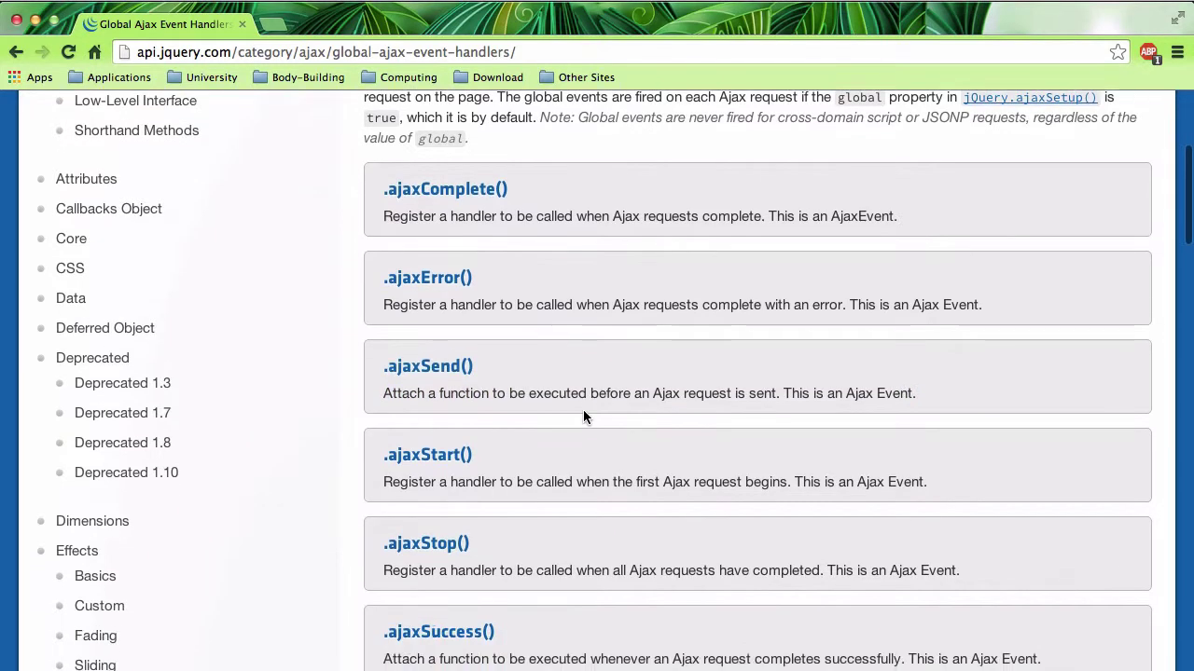
scroll(527, 514, "down", 1)
scroll(526, 513, "down", 1)
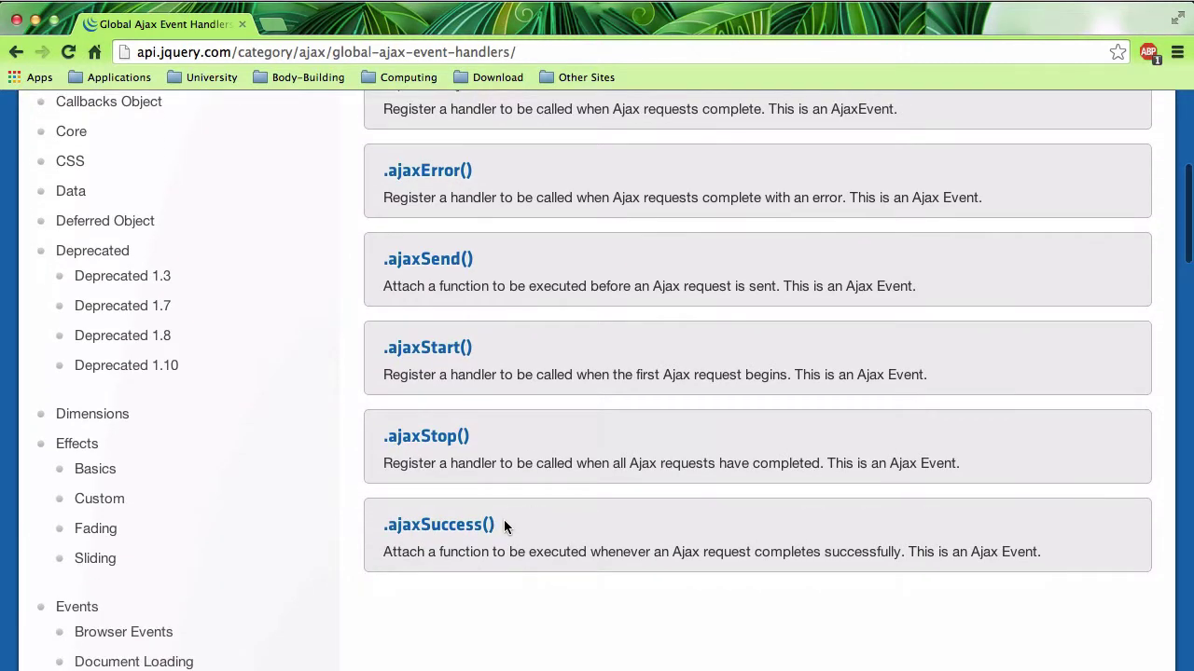
left_click_drag(499, 525, 384, 525)
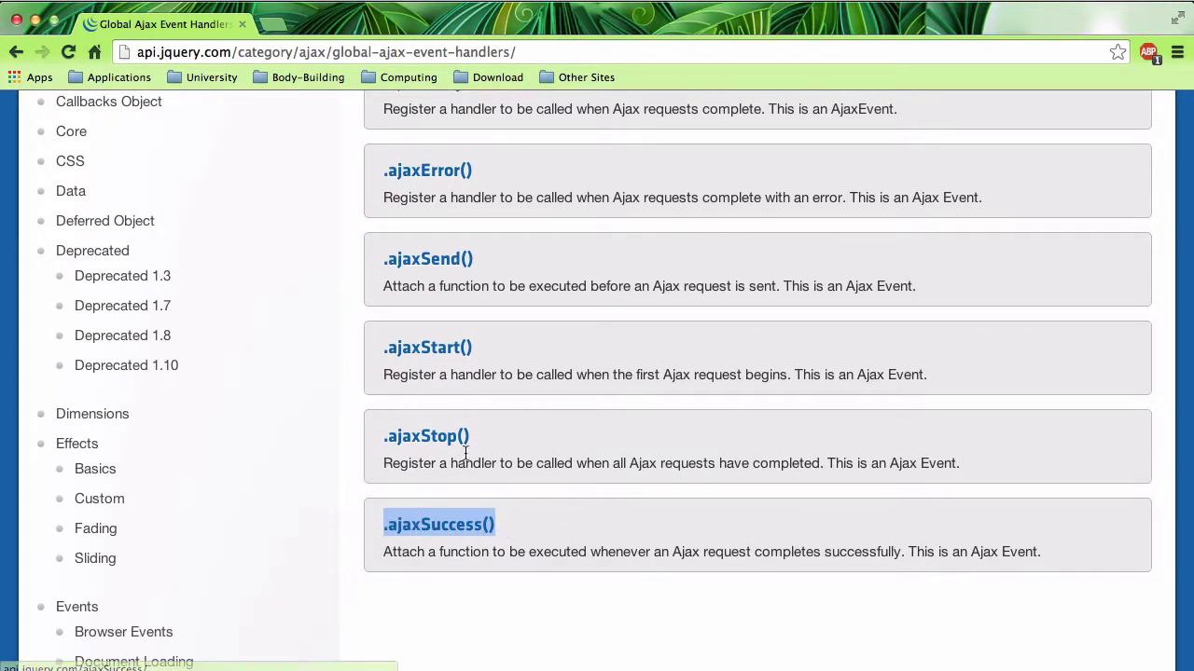
left_click_drag(480, 434, 380, 427)
left_click_drag(473, 351, 355, 357)
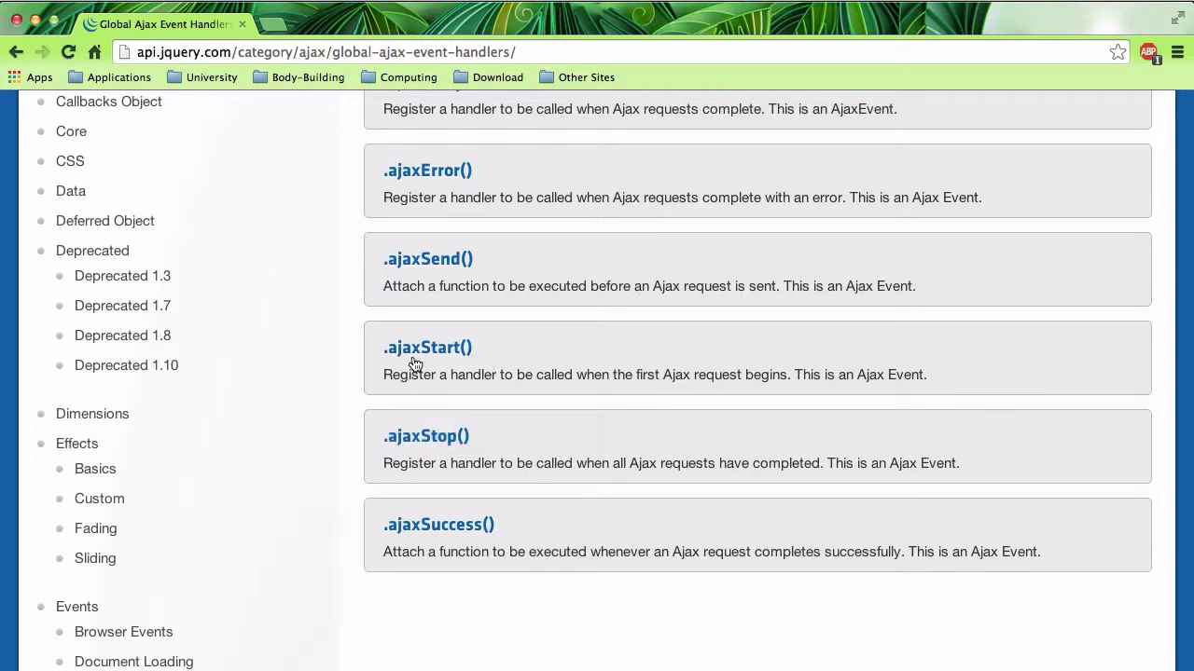
left_click(516, 268)
left_click_drag(479, 260, 373, 263)
left_click(485, 184)
Glance at the 08_Ajax Finder window, then bring Chrome and the Globals.html editor forward.
key("ctrl+Up")
left_click(292, 453)
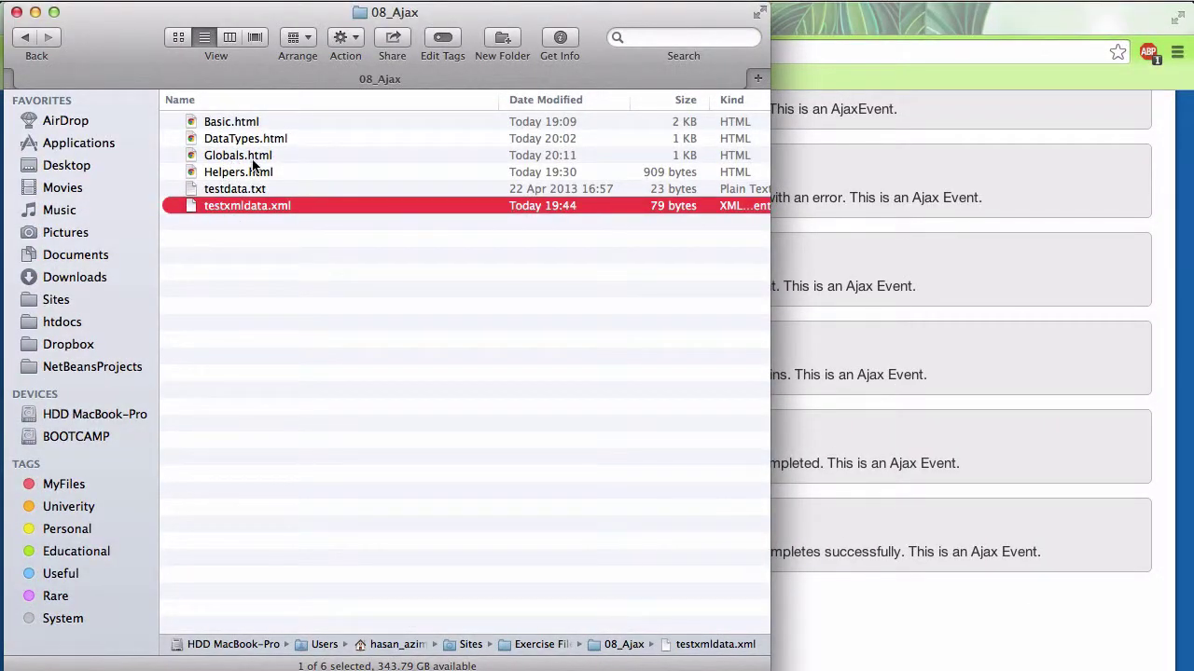
left_click(908, 374)
key("ctrl+Up")
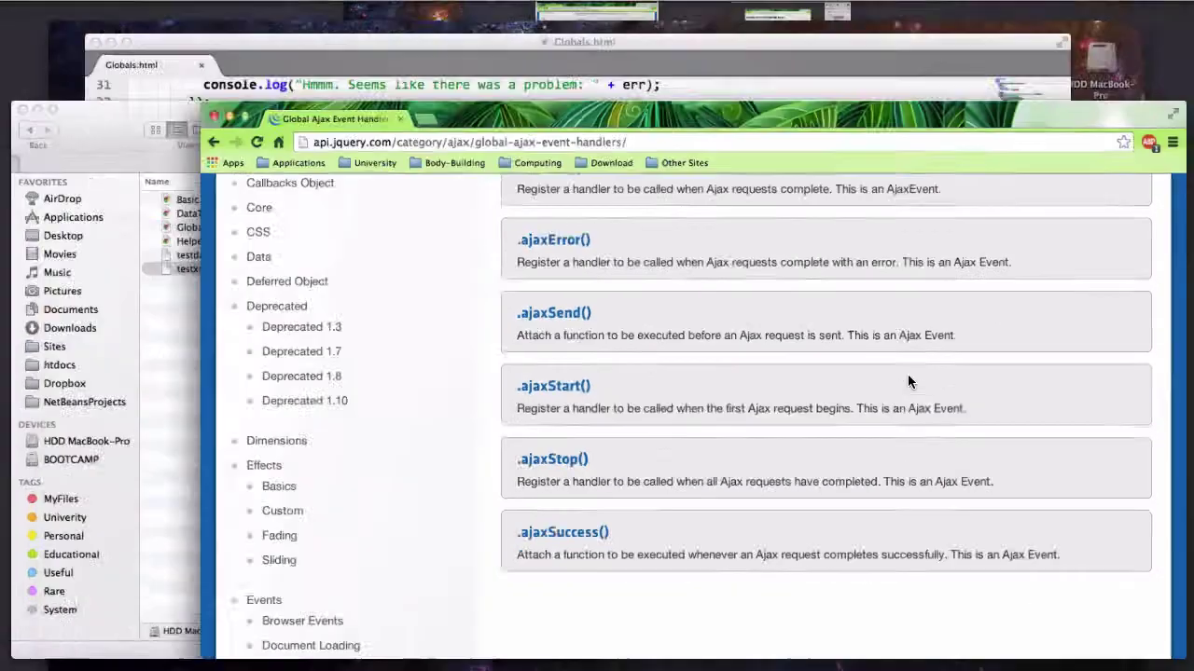
left_click(699, 252)
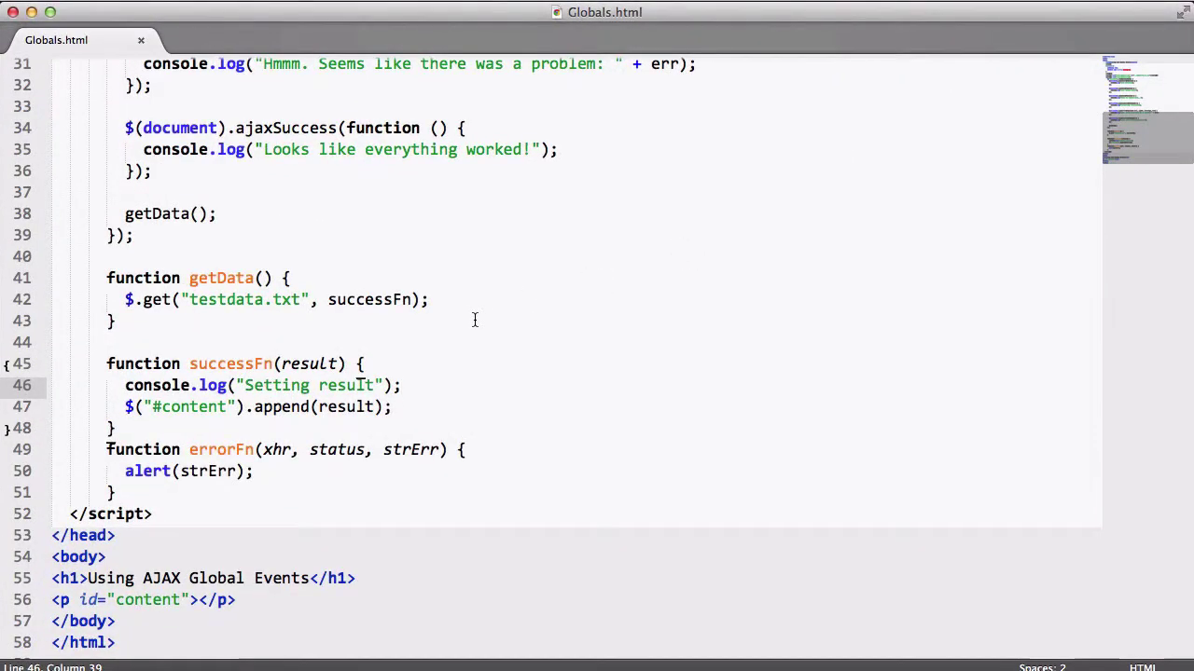
scroll(475, 320, "up", 2)
scroll(475, 320, "up", 10)
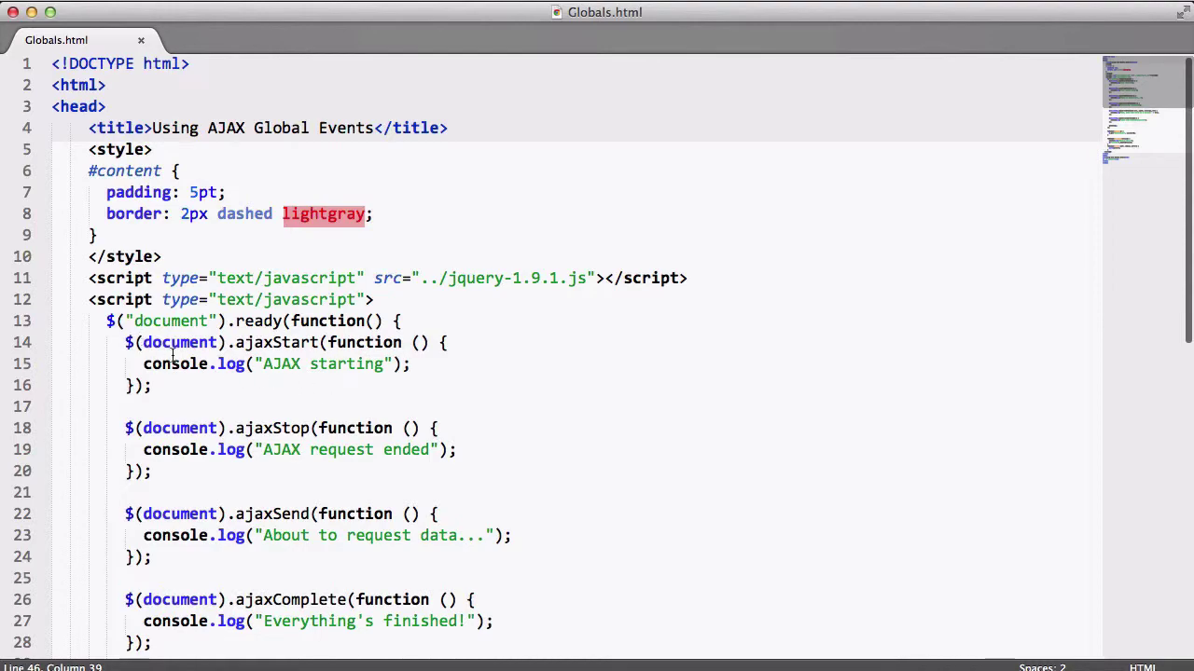
Point out testdata.txt in the 08_Ajax folder, then return to the Globals.html code.
key("ctrl+Up")
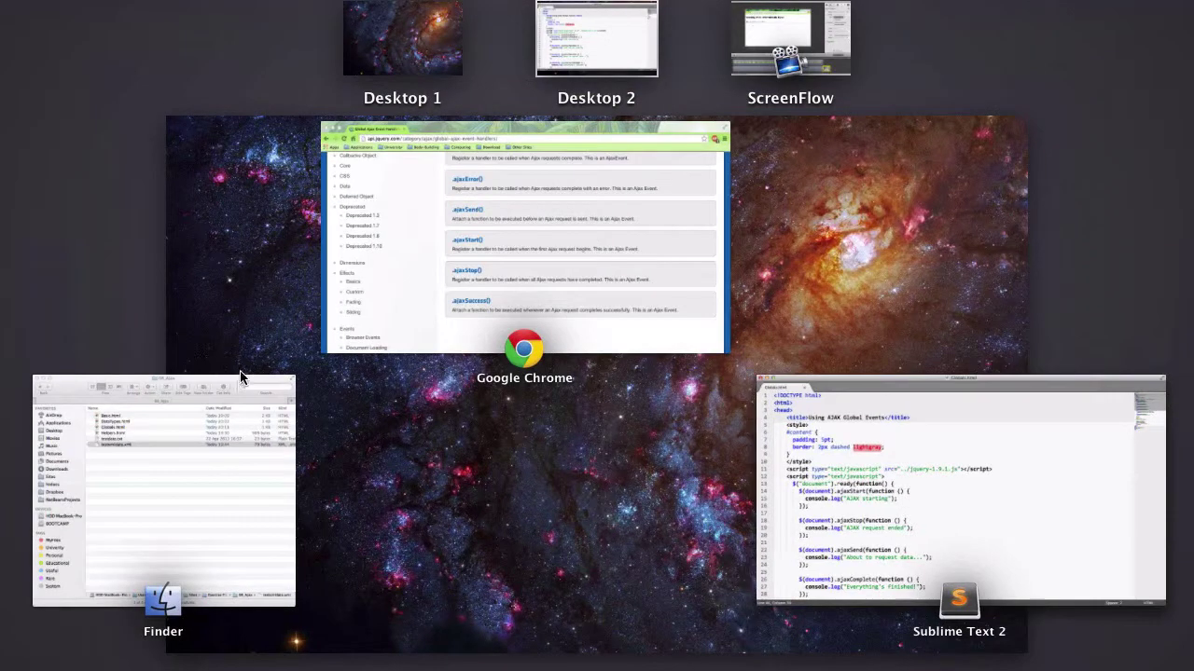
left_click(202, 453)
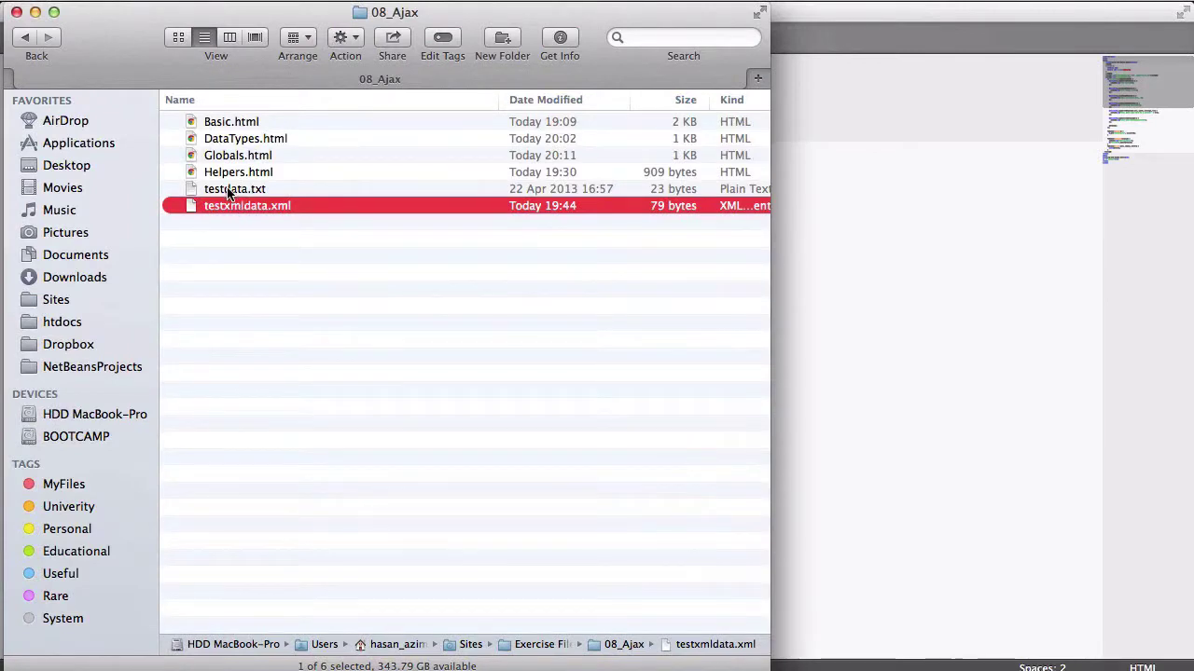
left_click(229, 190)
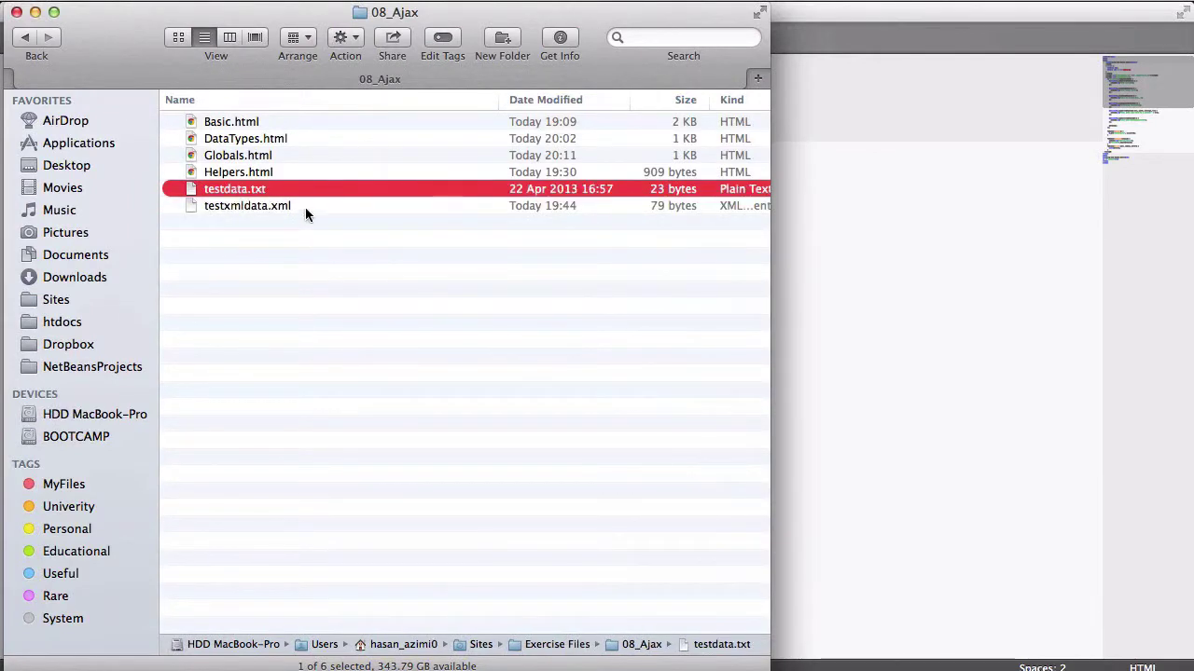
key("super+Tab")
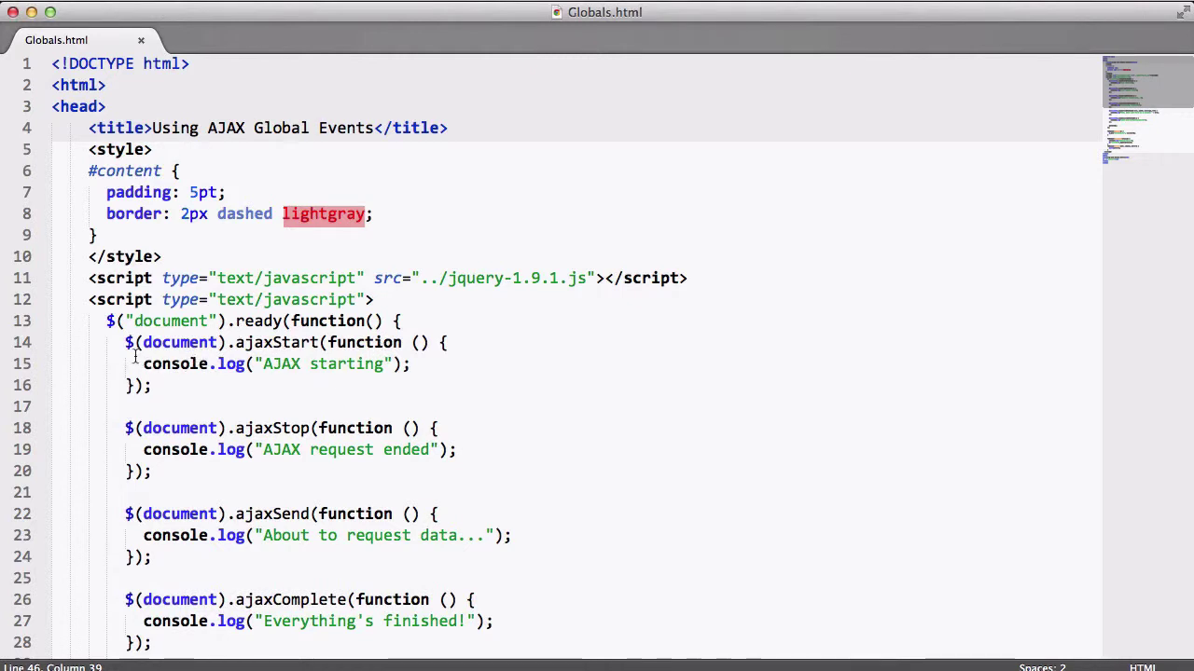
left_click_drag(108, 320, 402, 315)
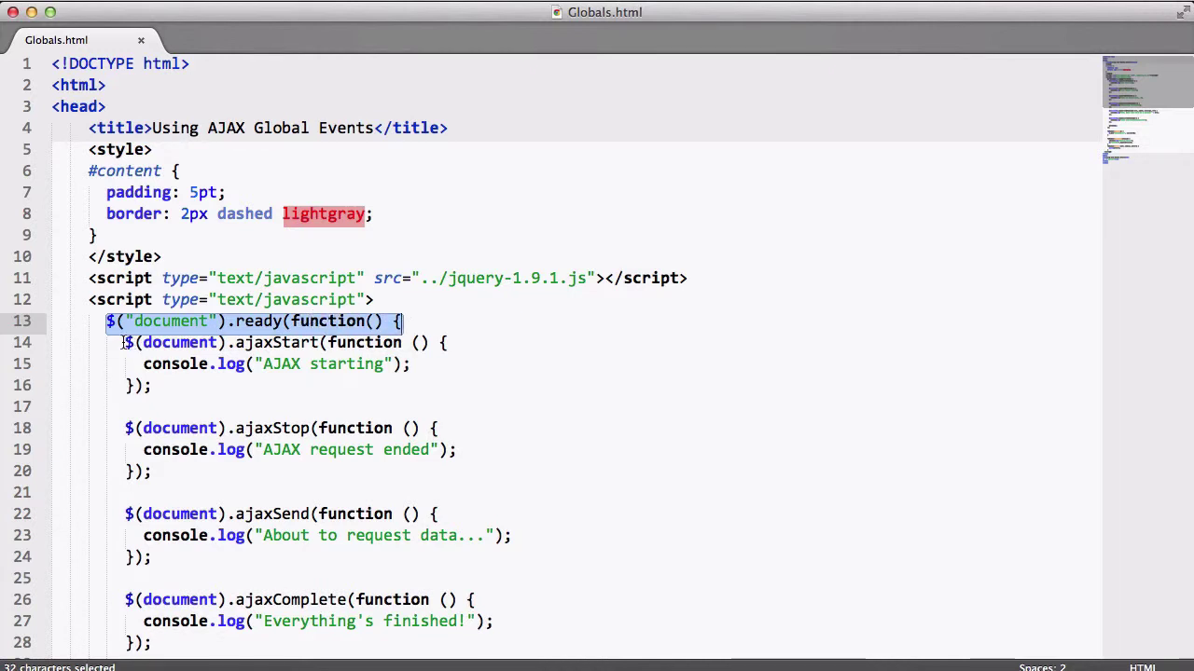
left_click_drag(124, 342, 429, 344)
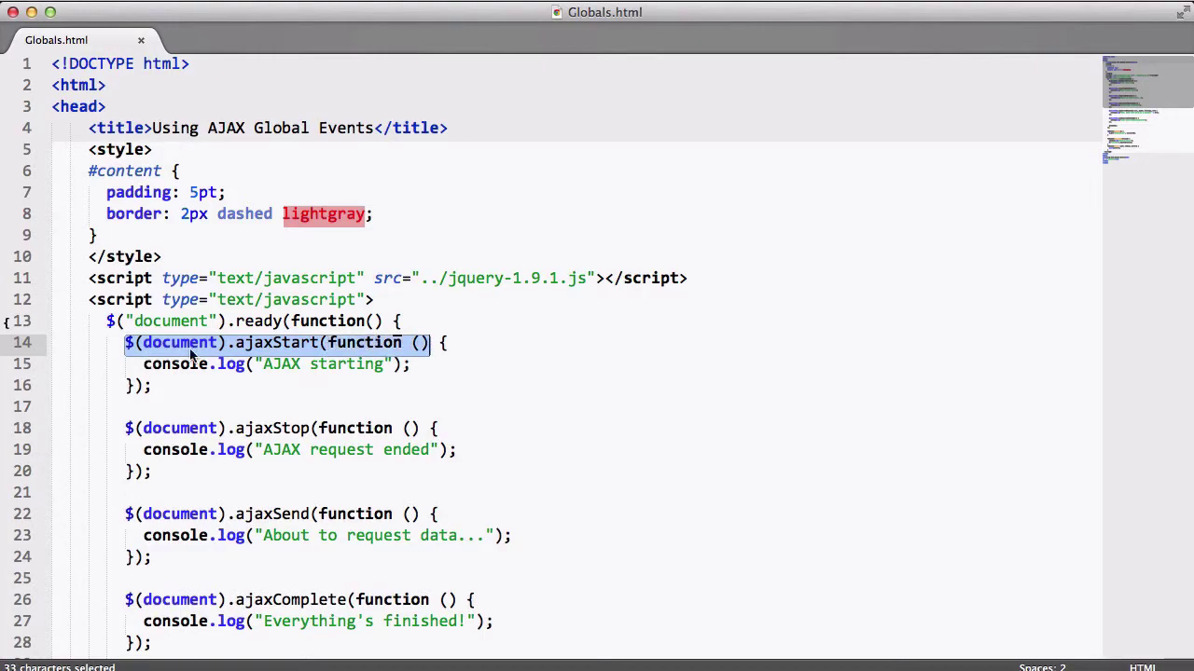
key("ctrl+Up")
left_click(420, 293)
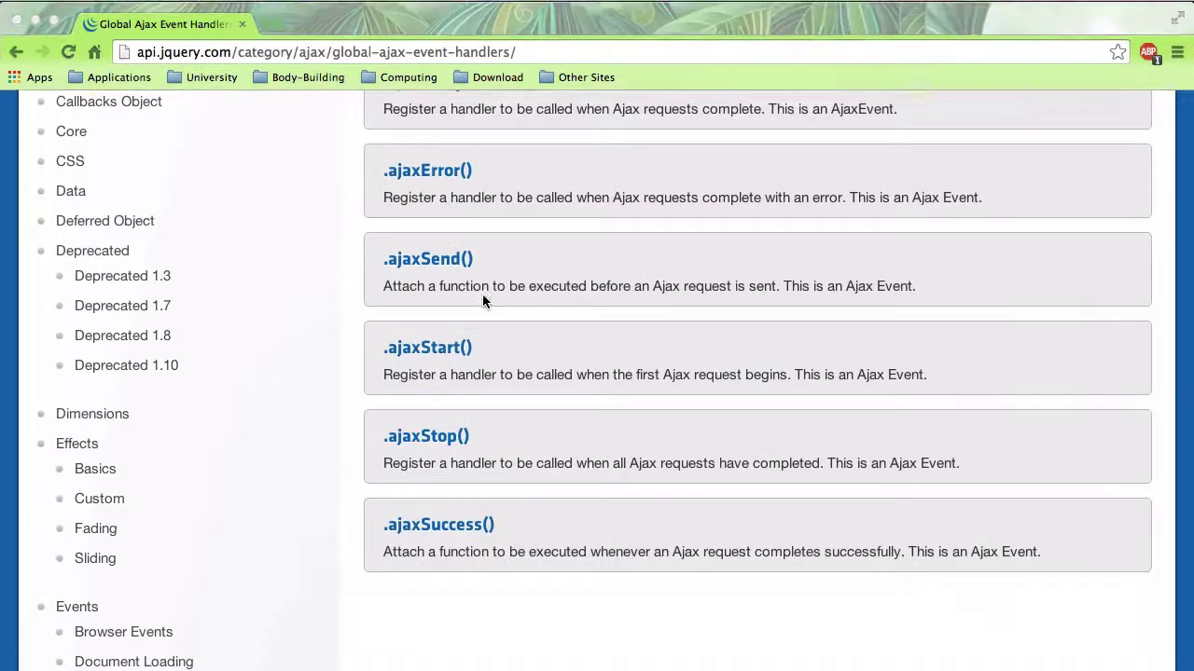
scroll(485, 301, "up", 3)
scroll(504, 308, "up", 2)
scroll(470, 480, "down", 3)
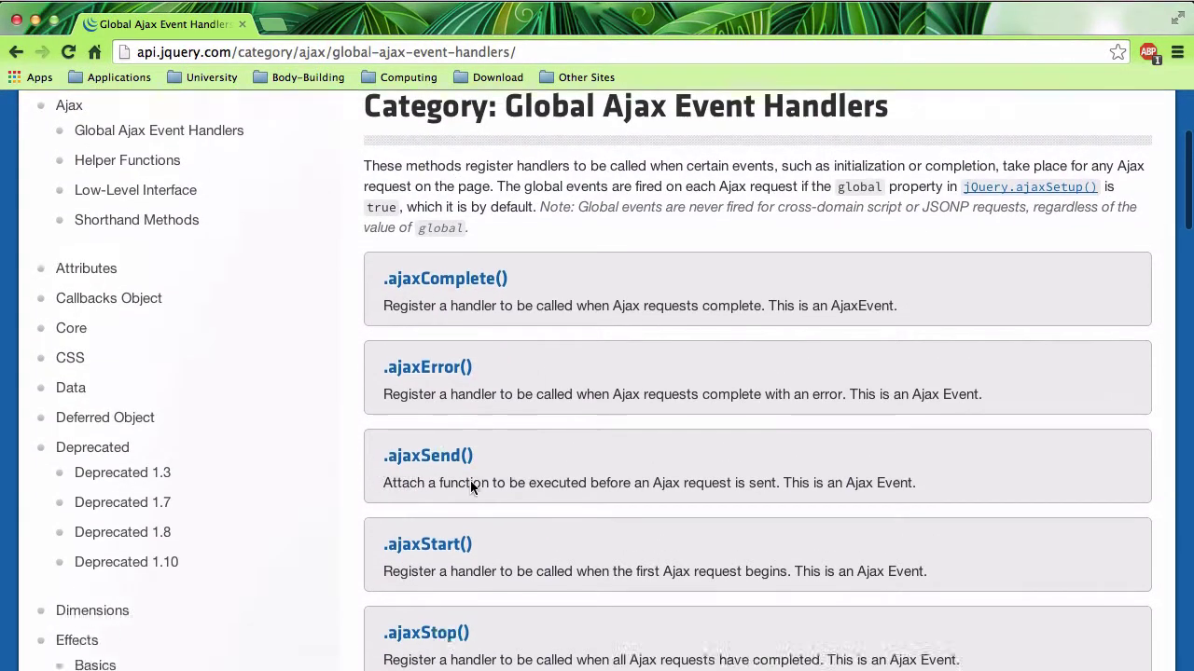
scroll(470, 480, "down", 2)
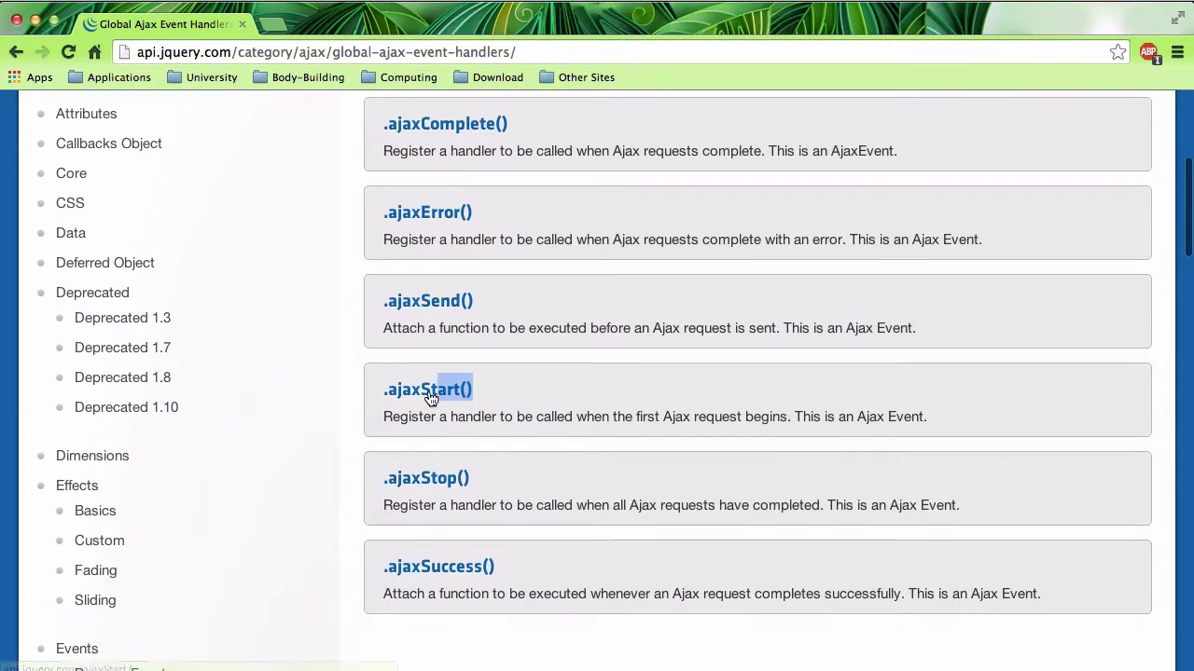
left_click_drag(477, 392, 387, 392)
left_click(1069, 670)
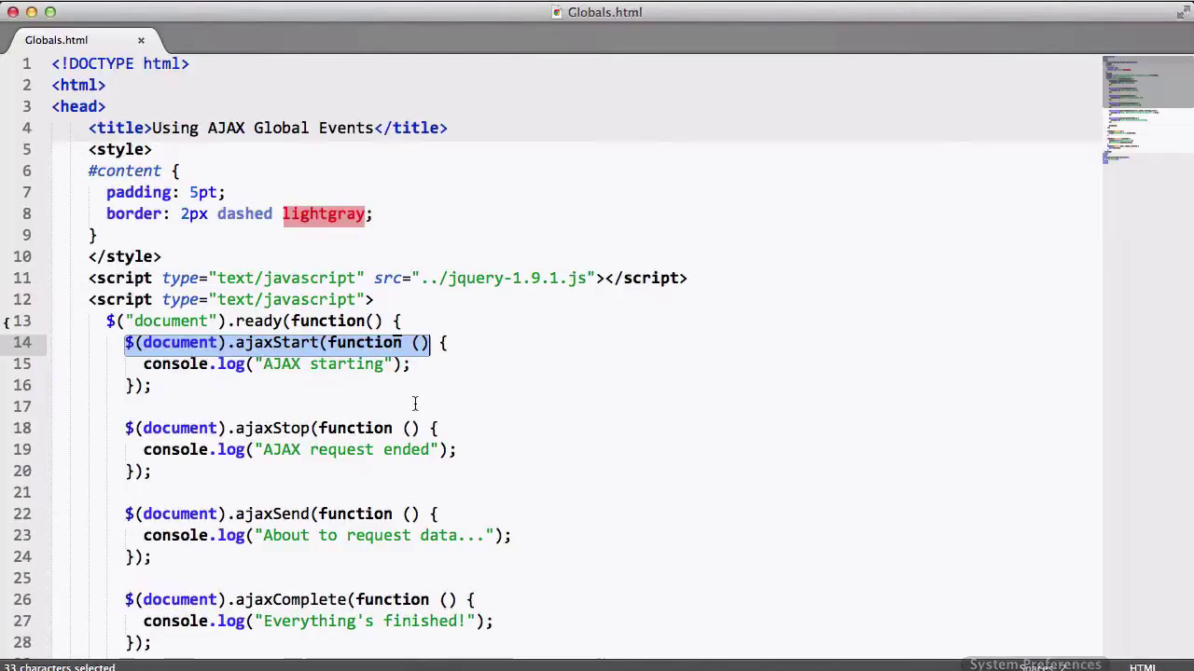
left_click_drag(143, 363, 410, 365)
scroll(208, 427, "down", 3)
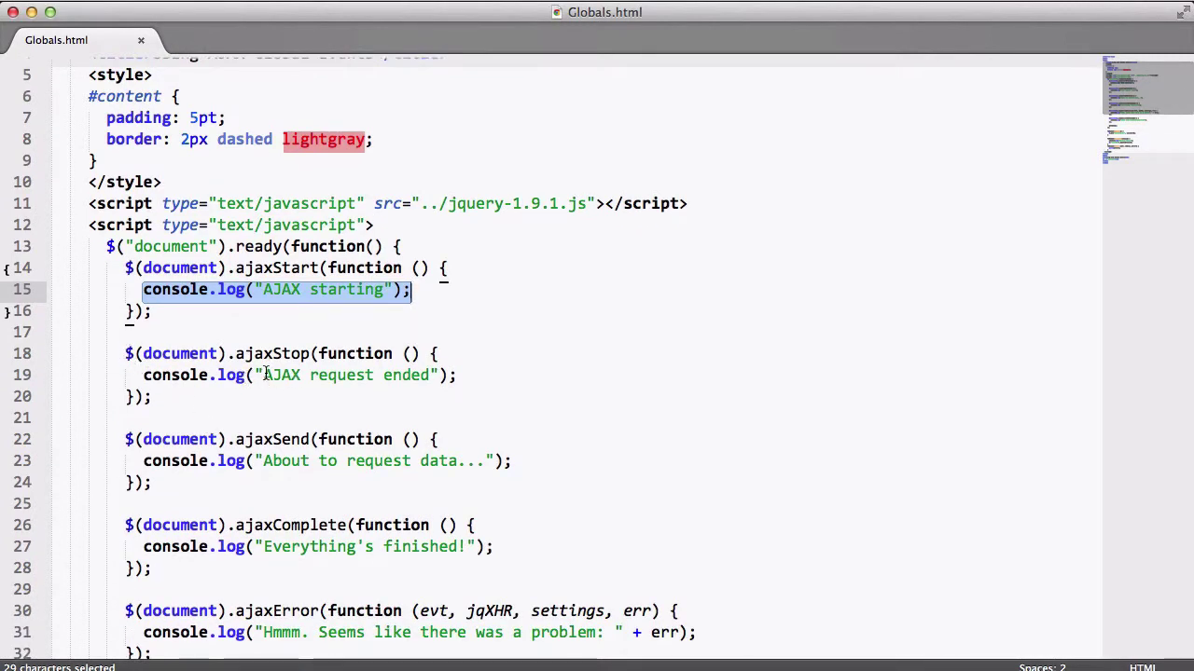
left_click_drag(263, 375, 432, 375)
scroll(299, 422, "down", 2)
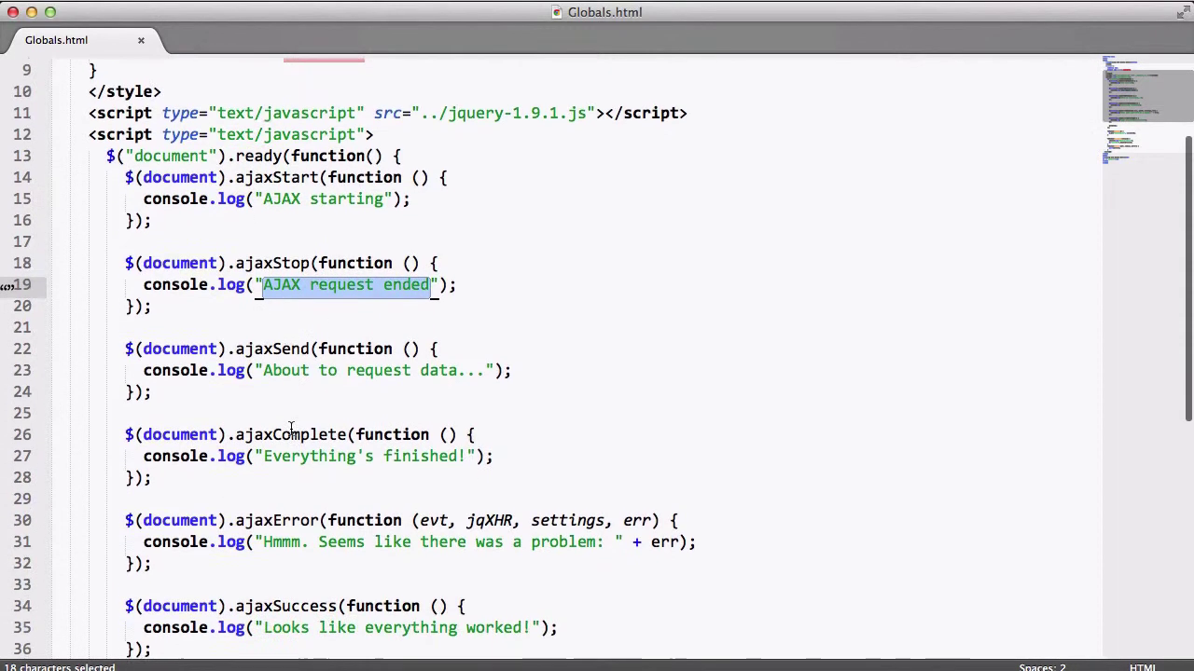
left_click_drag(236, 348, 430, 370)
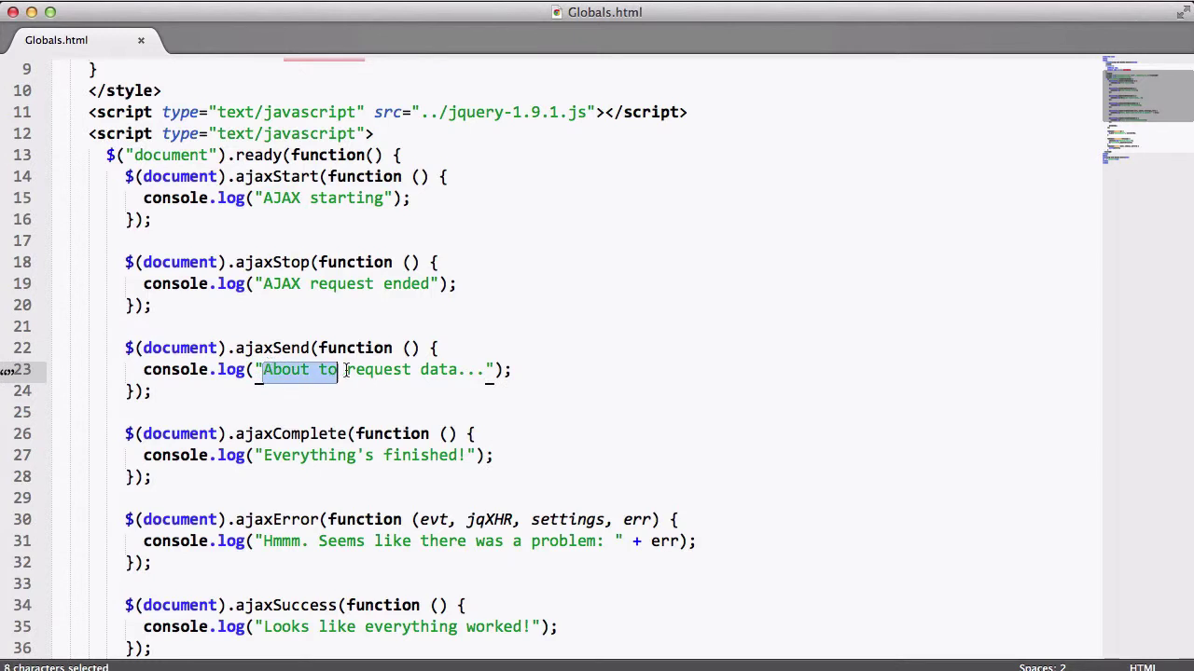
scroll(495, 401, "down", 2)
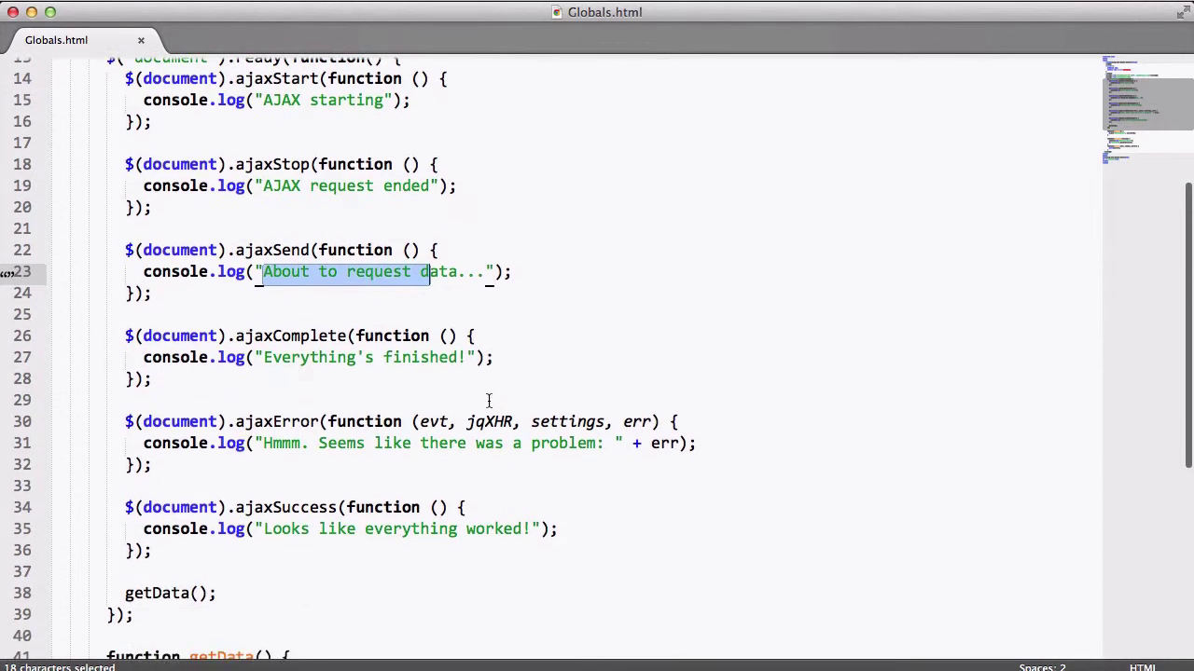
double_click(273, 339)
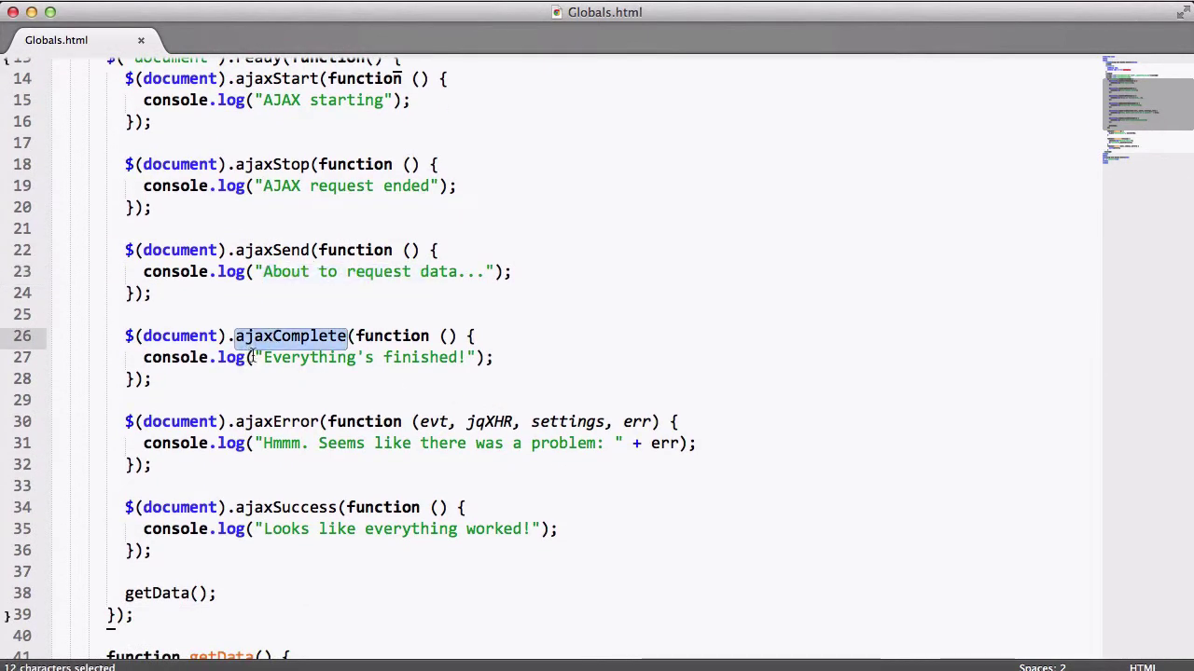
left_click_drag(260, 357, 467, 358)
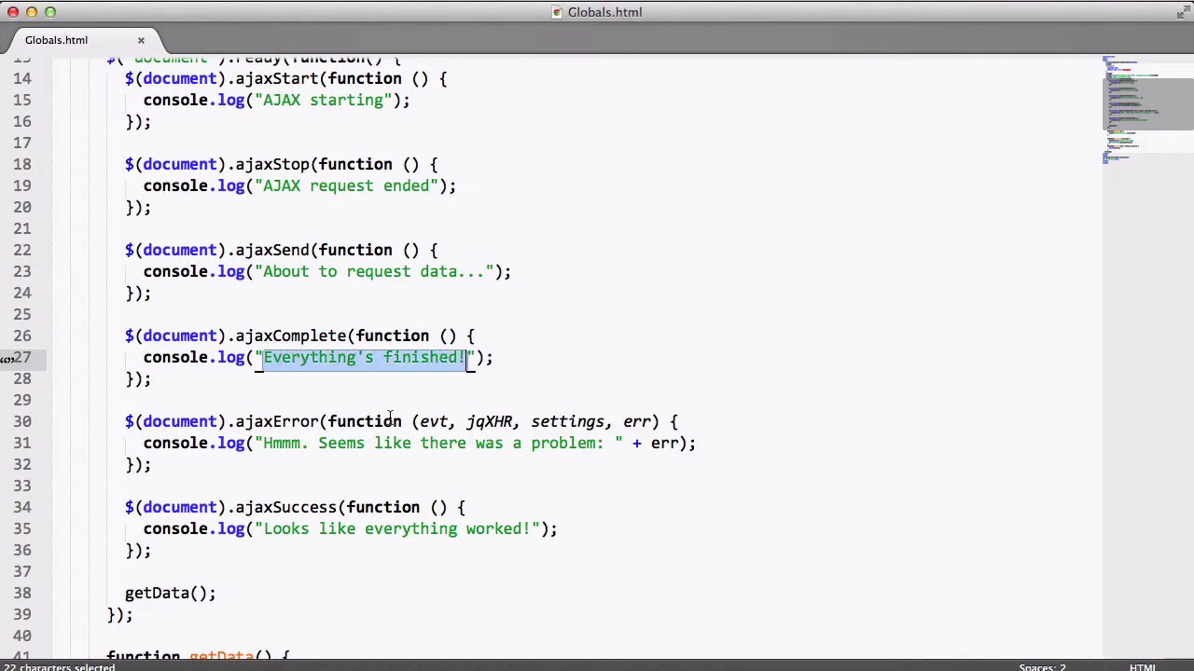
scroll(389, 417, "down", 1)
left_click_drag(235, 387, 321, 390)
left_click_drag(154, 431, 136, 390)
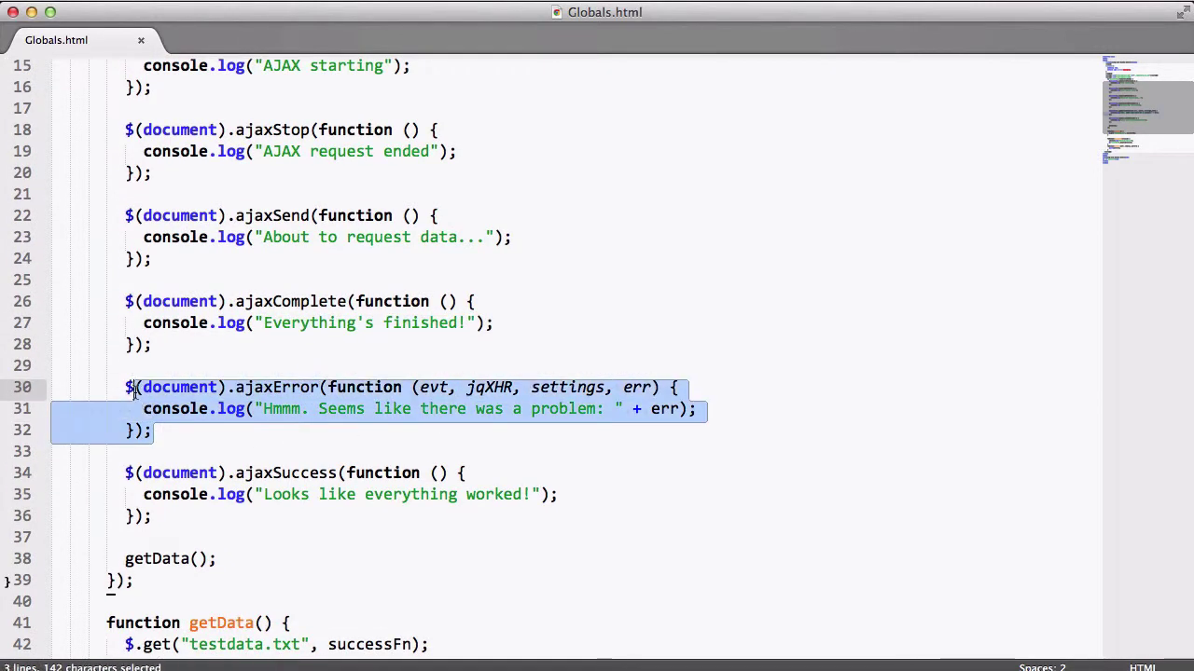
left_click(259, 409)
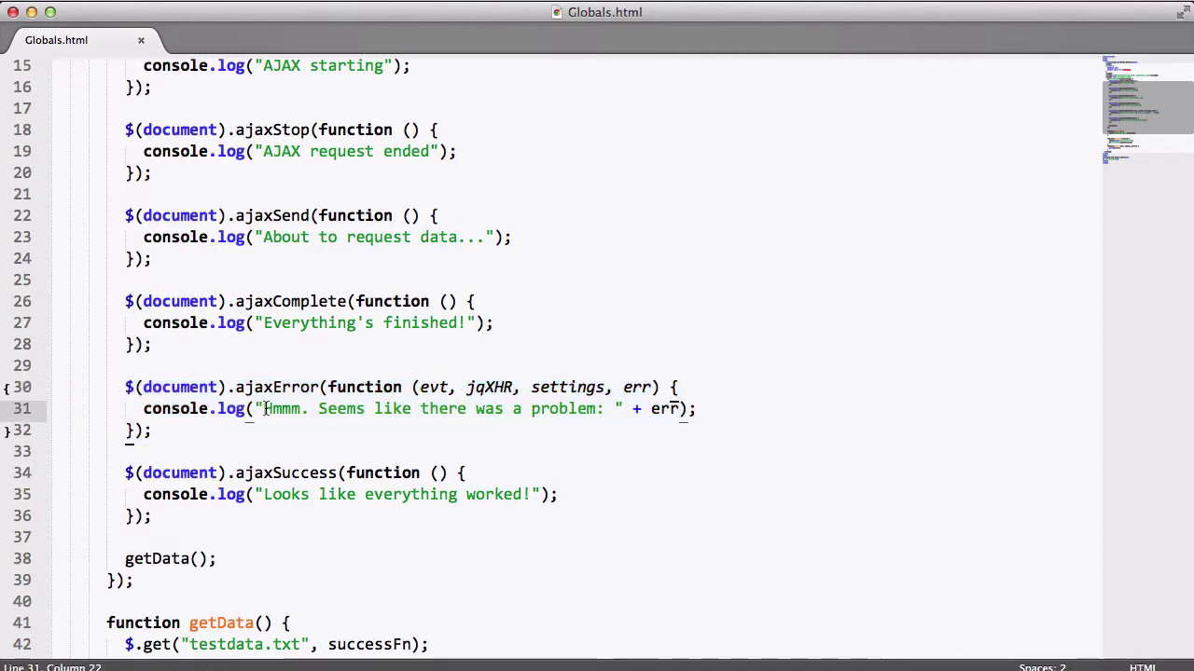
left_click_drag(264, 409, 292, 408)
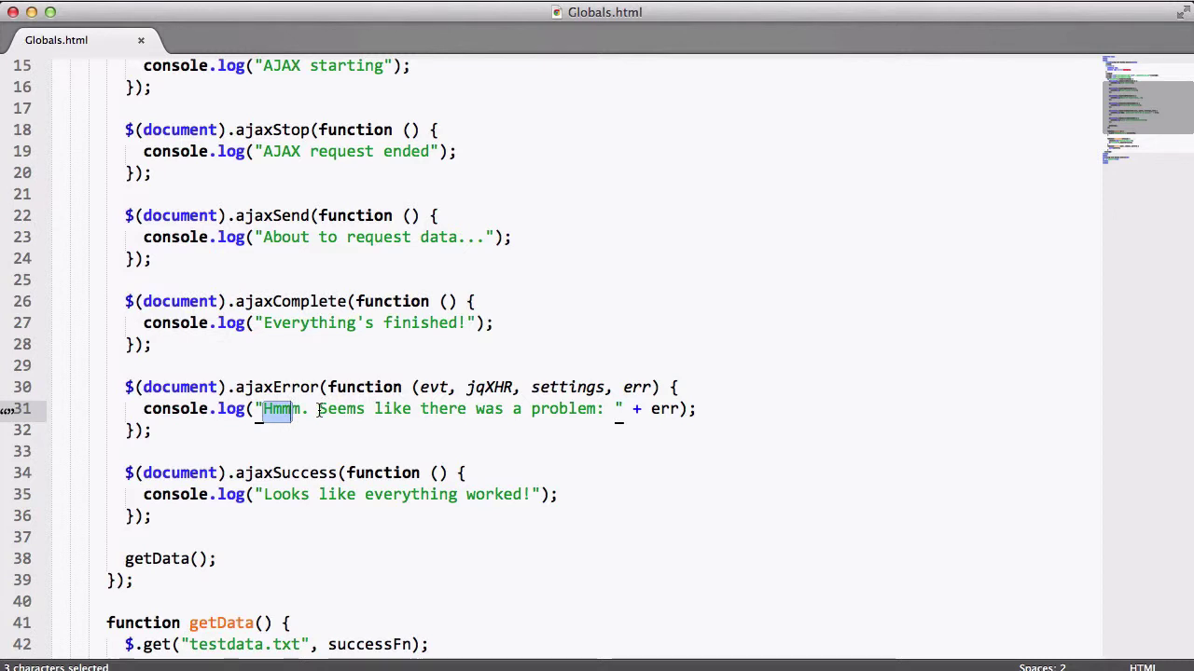
left_click_drag(318, 408, 429, 409)
left_click(406, 430)
scroll(399, 432, "down", 2)
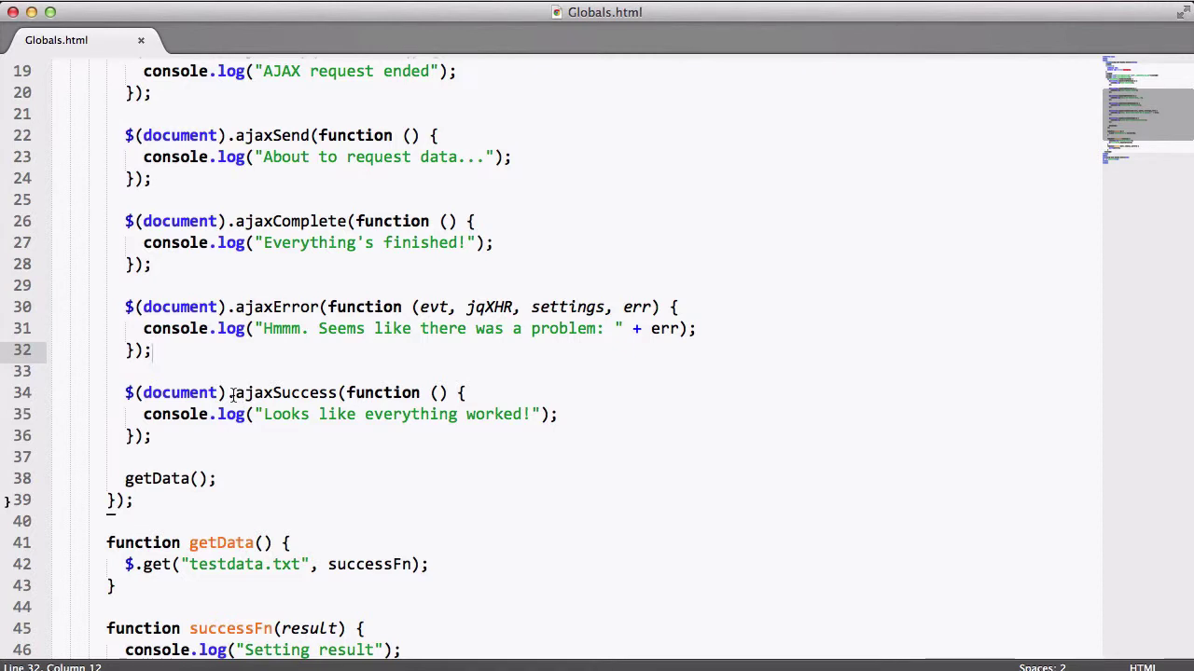
left_click_drag(233, 393, 246, 401)
left_click_drag(264, 414, 431, 414)
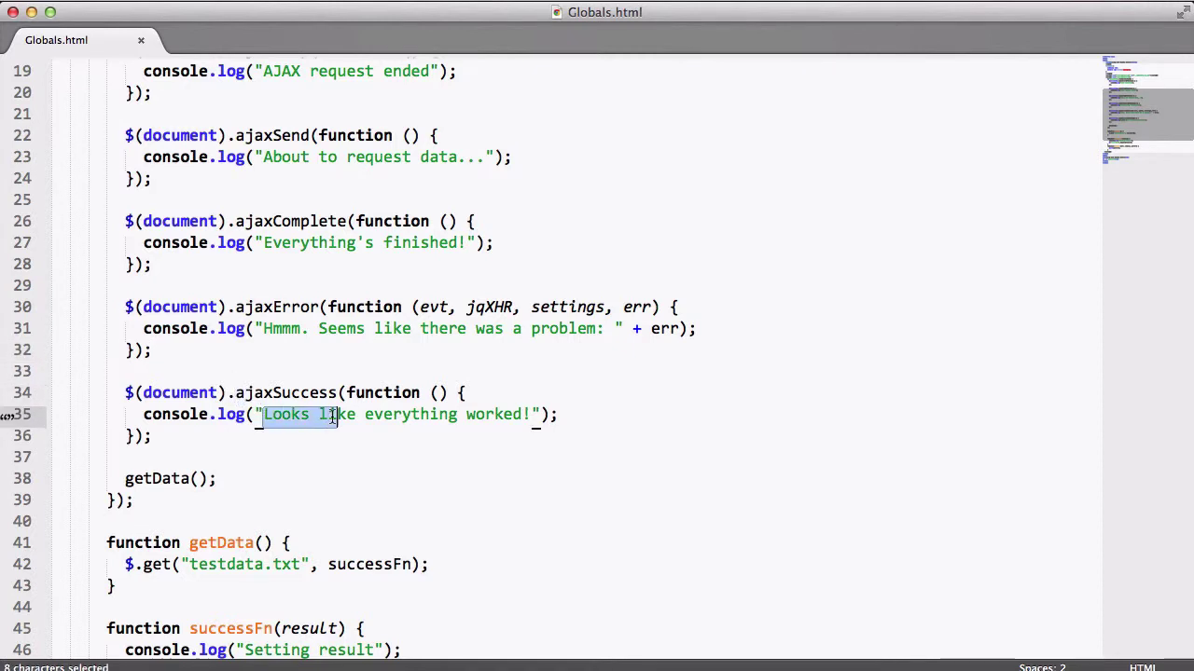
left_click(476, 436)
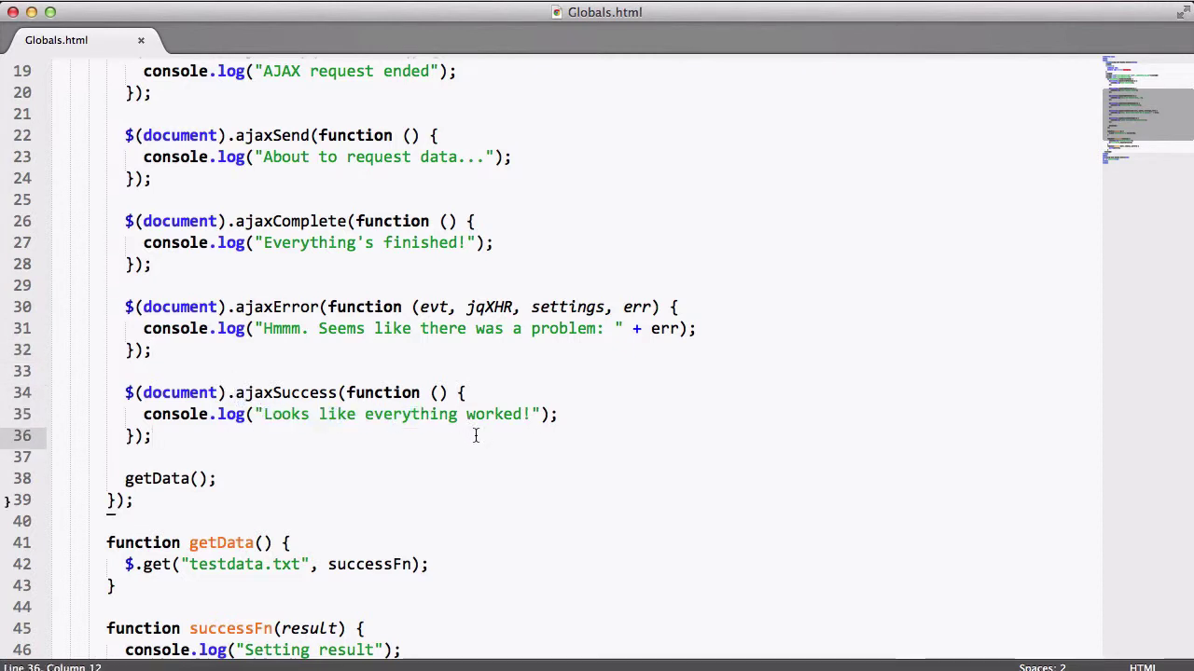
scroll(476, 435, "down", 3)
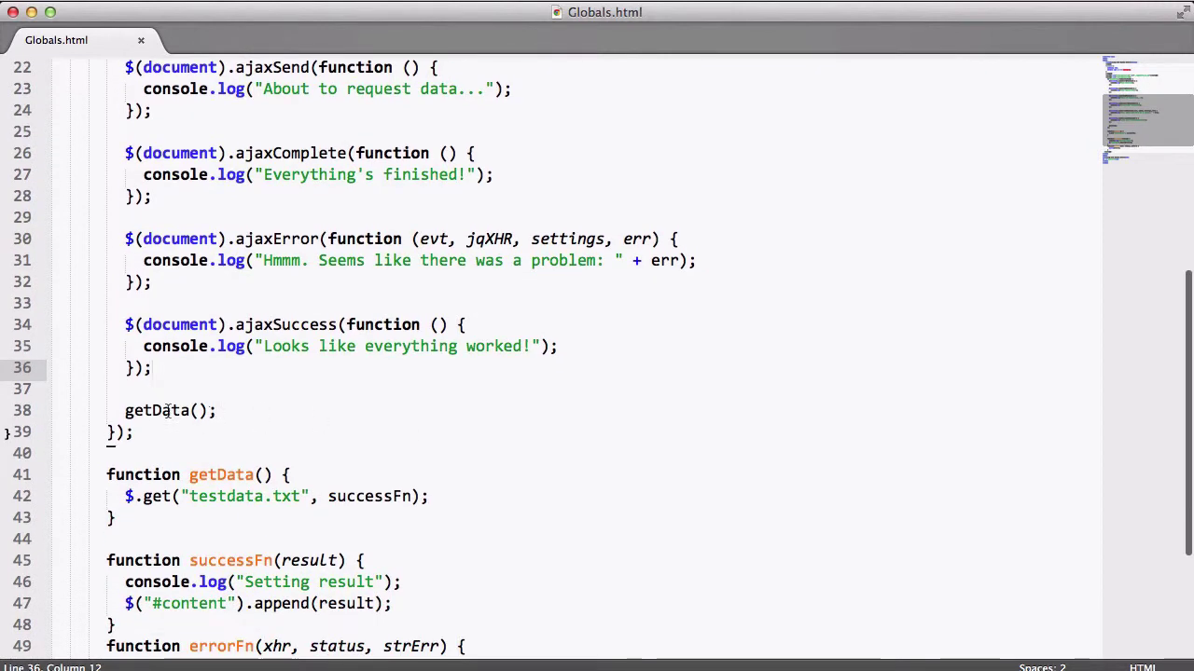
Highlight getData, the testdata.txt file name and the successFn callback in Globals.html.
double_click(164, 416)
scroll(227, 419, "down", 5)
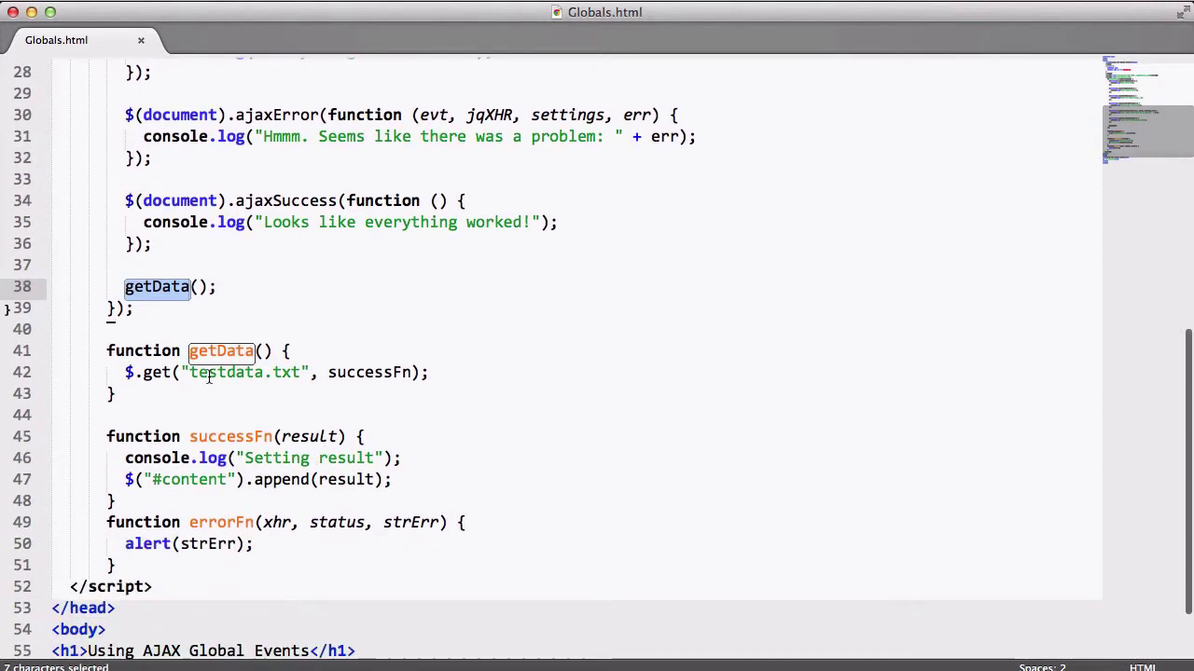
double_click(208, 377)
left_click_drag(301, 373, 234, 373)
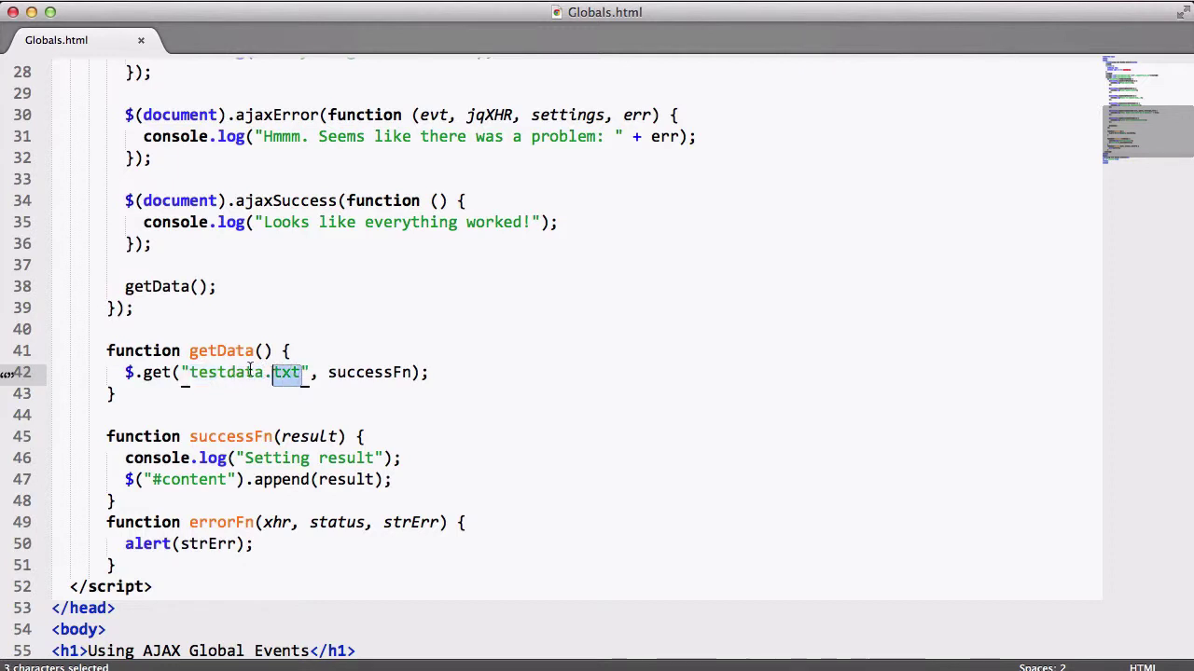
double_click(347, 373)
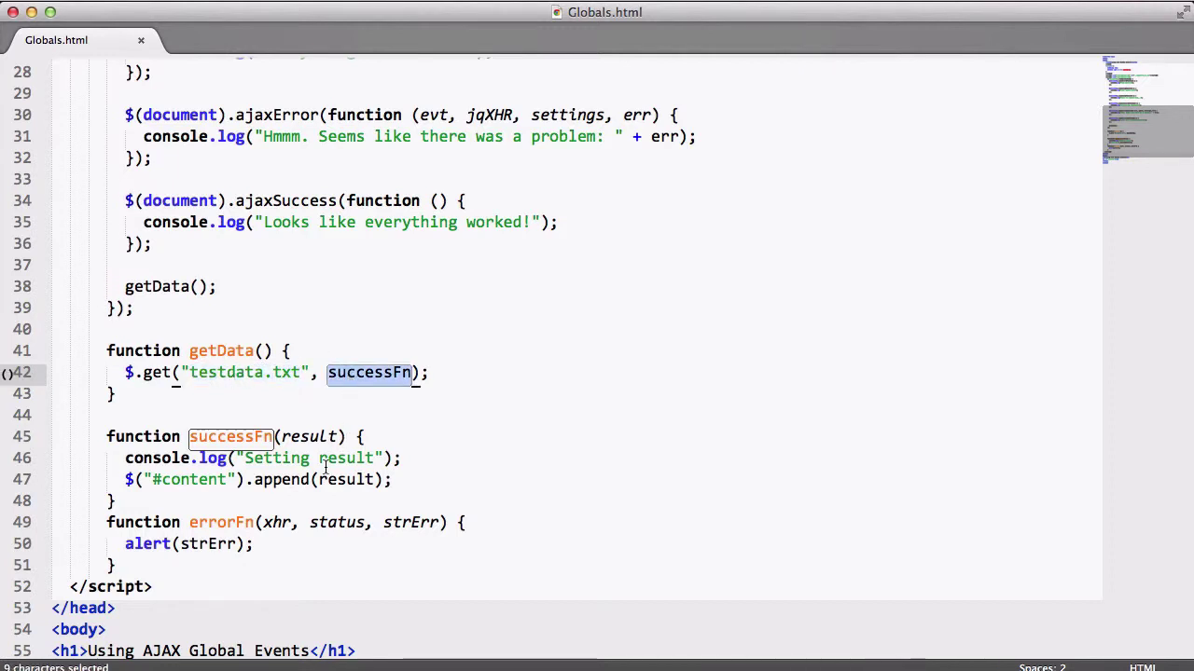
scroll(324, 469, "down", 2)
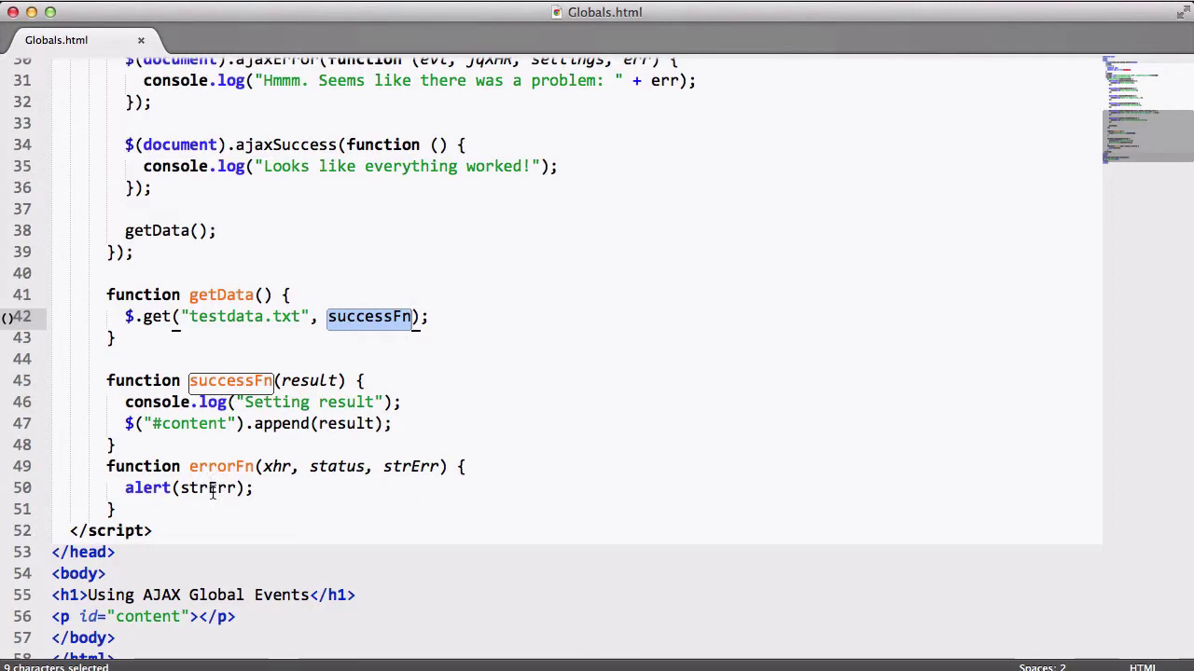
Bring Chrome to the front and open a new browser tab.
key("ctrl+Up")
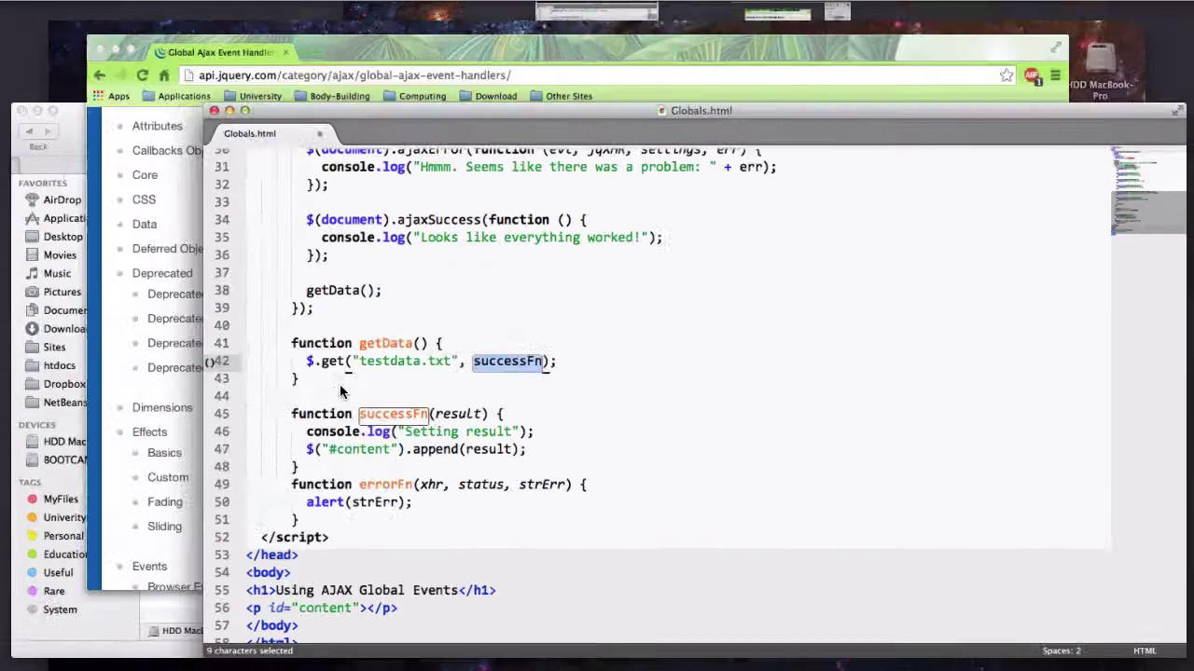
left_click(436, 250)
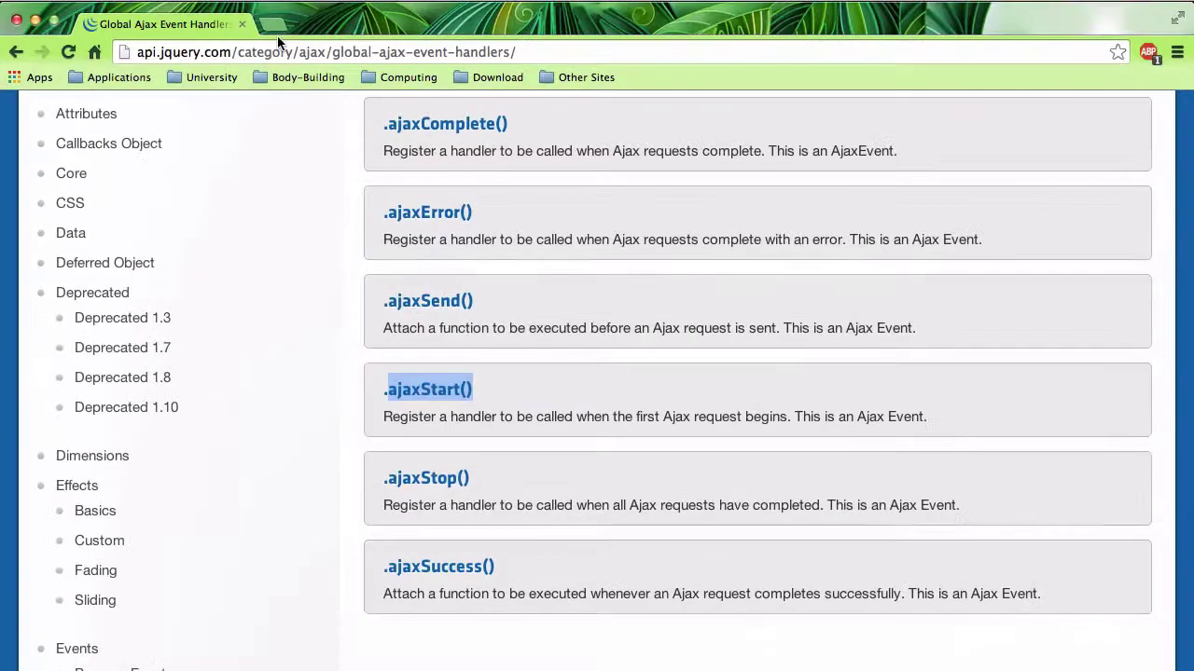
key("super+t")
Browse localhost to Exercise Files/08_Ajax/Globals.html and select the loaded 'This is some text data.'.
type("localhost")
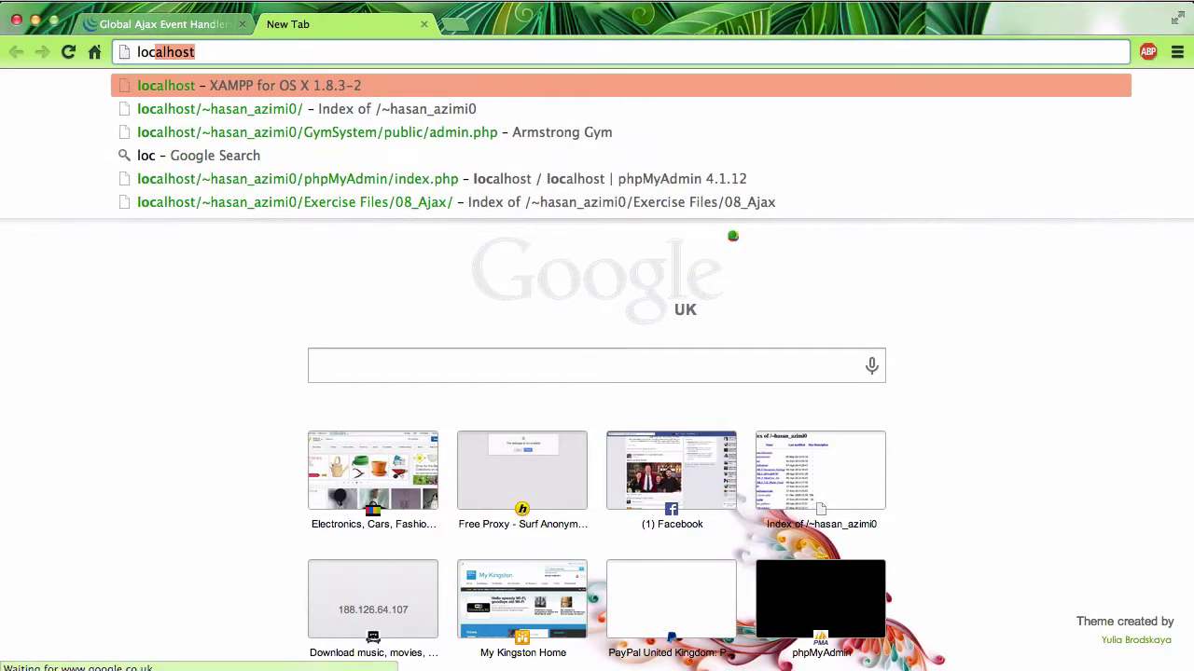
key("Down")
key("Return")
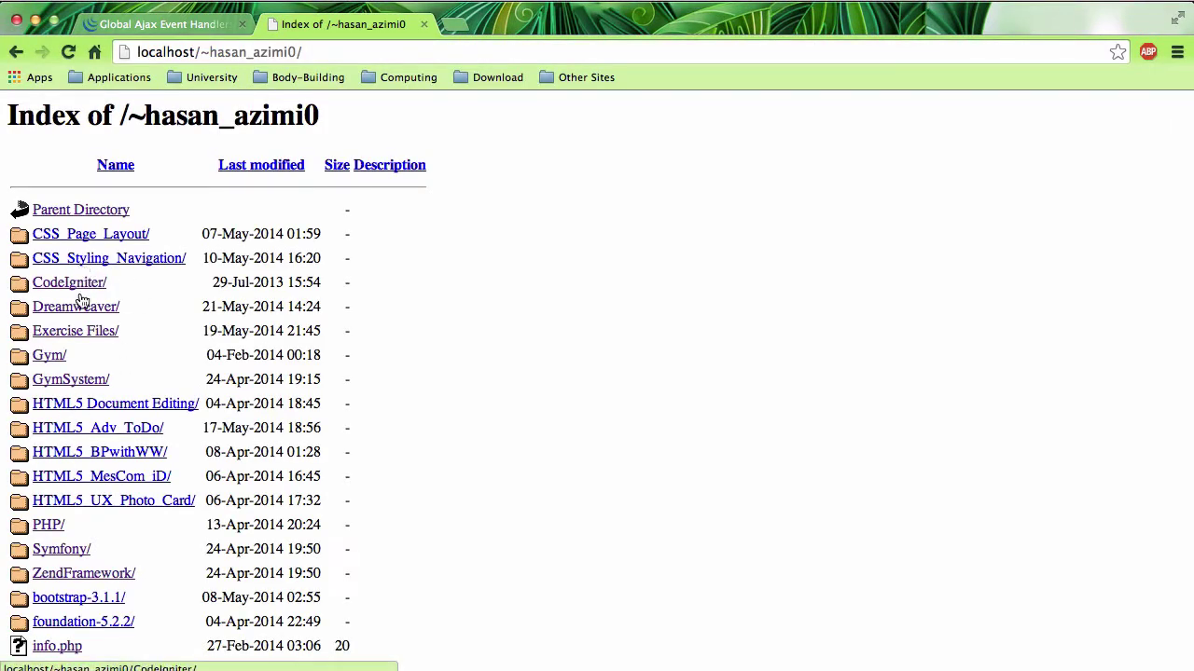
left_click(94, 333)
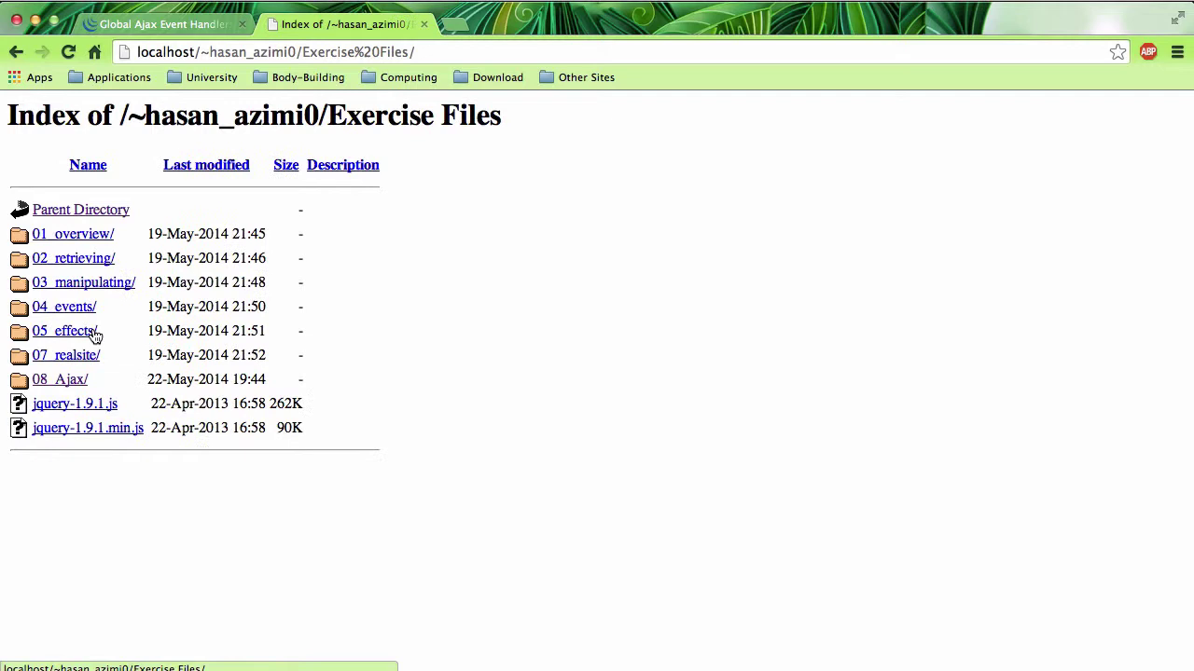
left_click(82, 381)
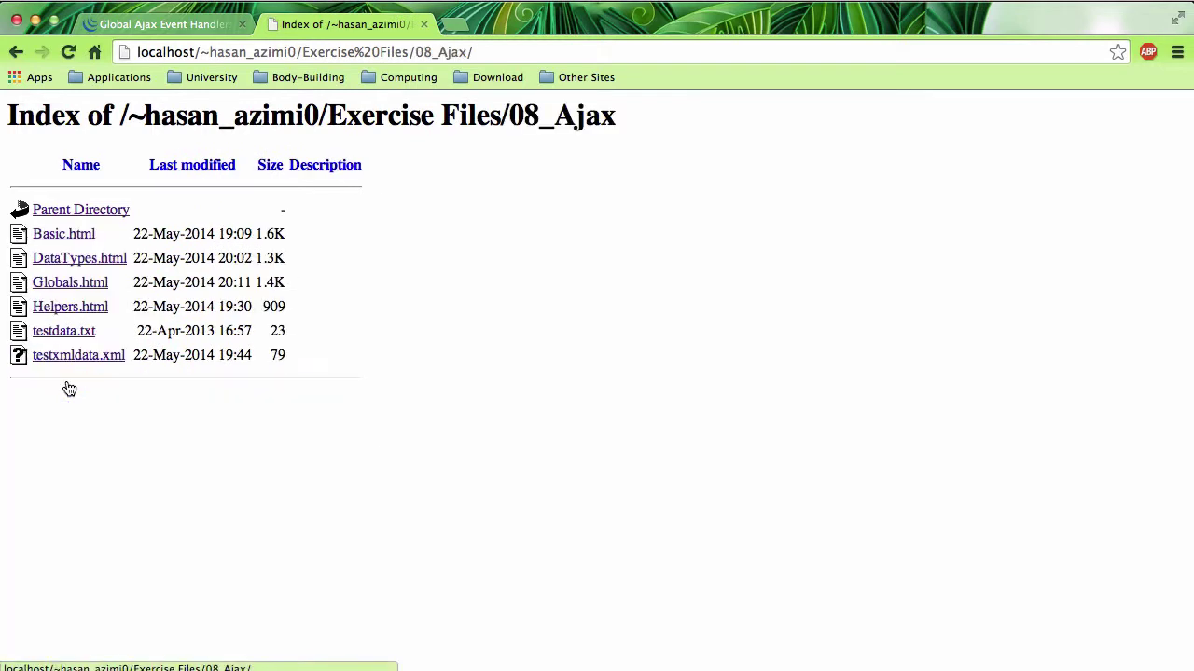
left_click(89, 283)
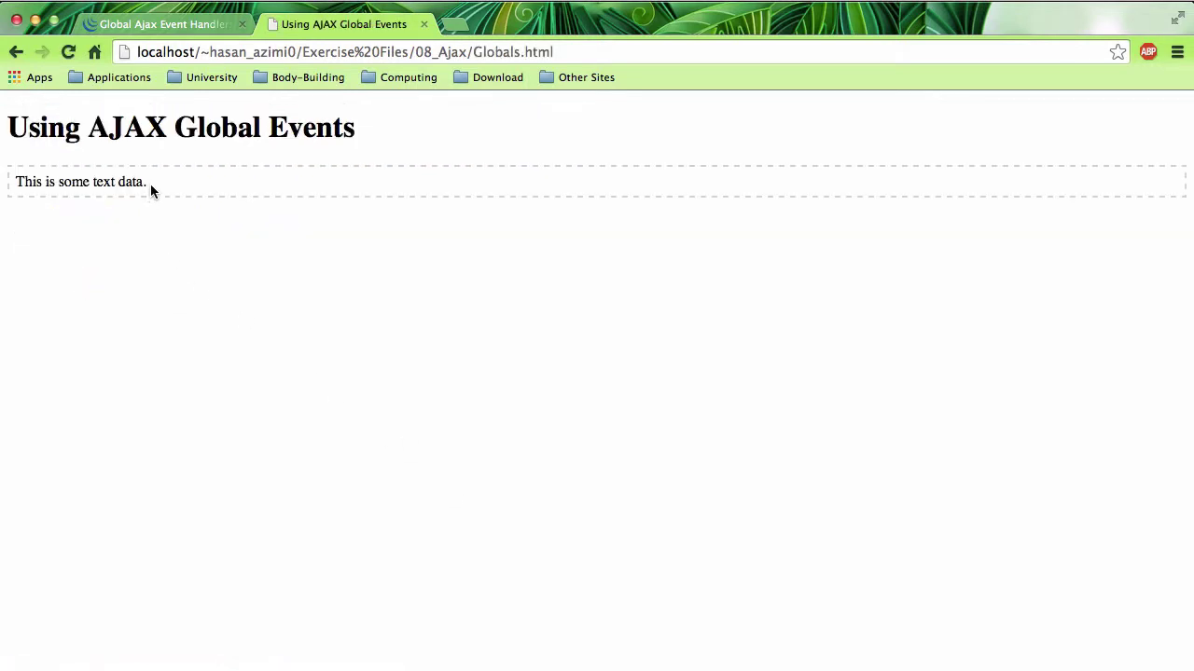
left_click_drag(149, 184, 17, 183)
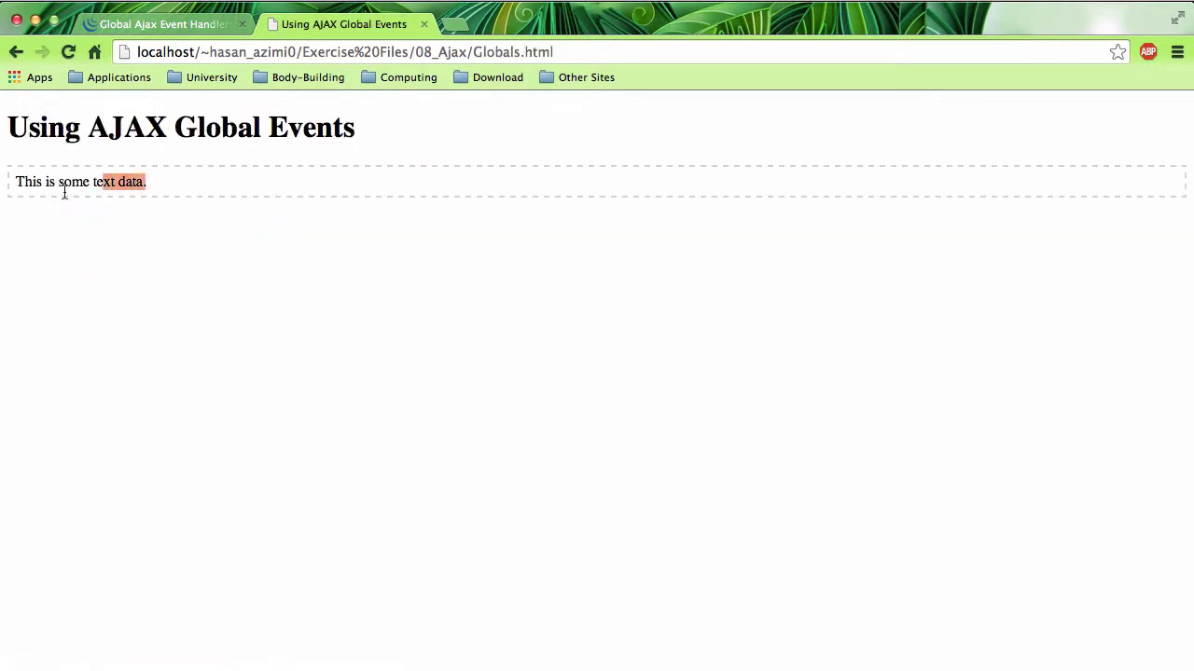
Inspect the Globals page, switch to the Console, and enlarge its text two steps.
right_click(283, 240)
left_click(330, 411)
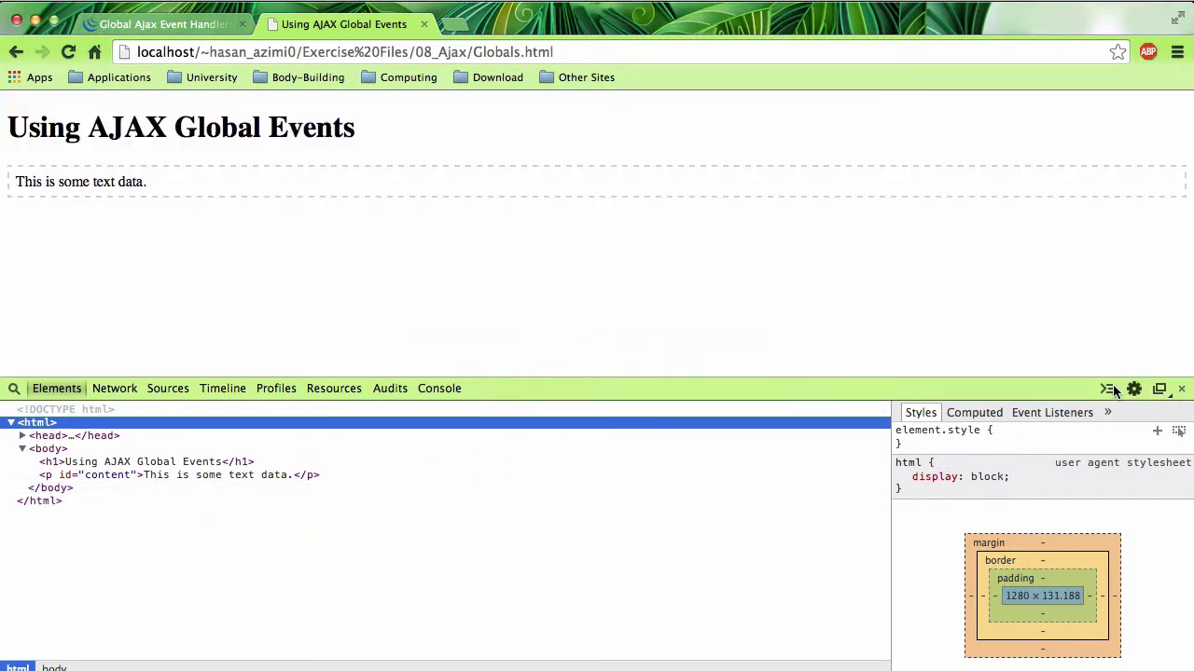
left_click(440, 389)
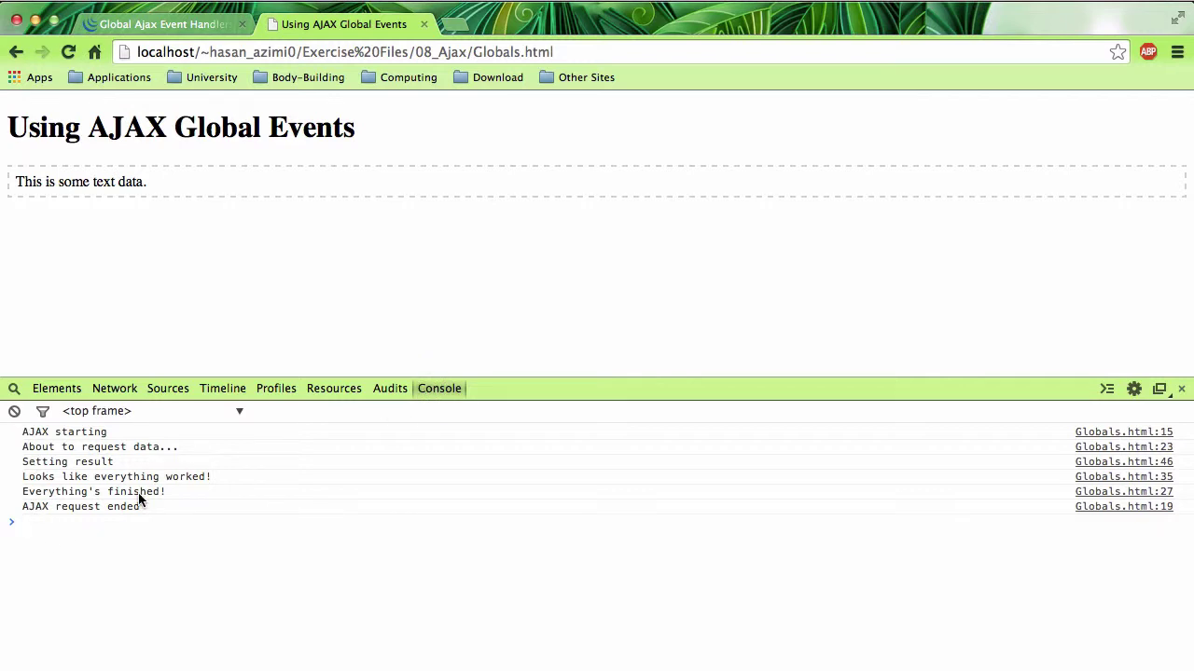
key("super+equal")
key("super+equal")
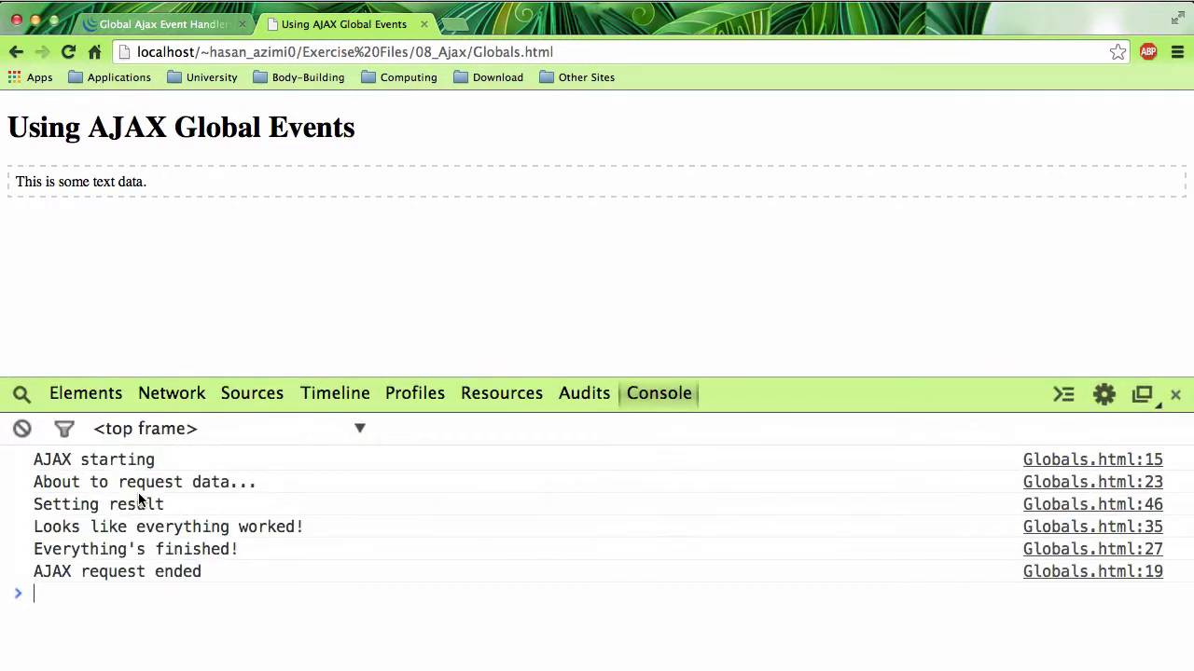
key("super+equal")
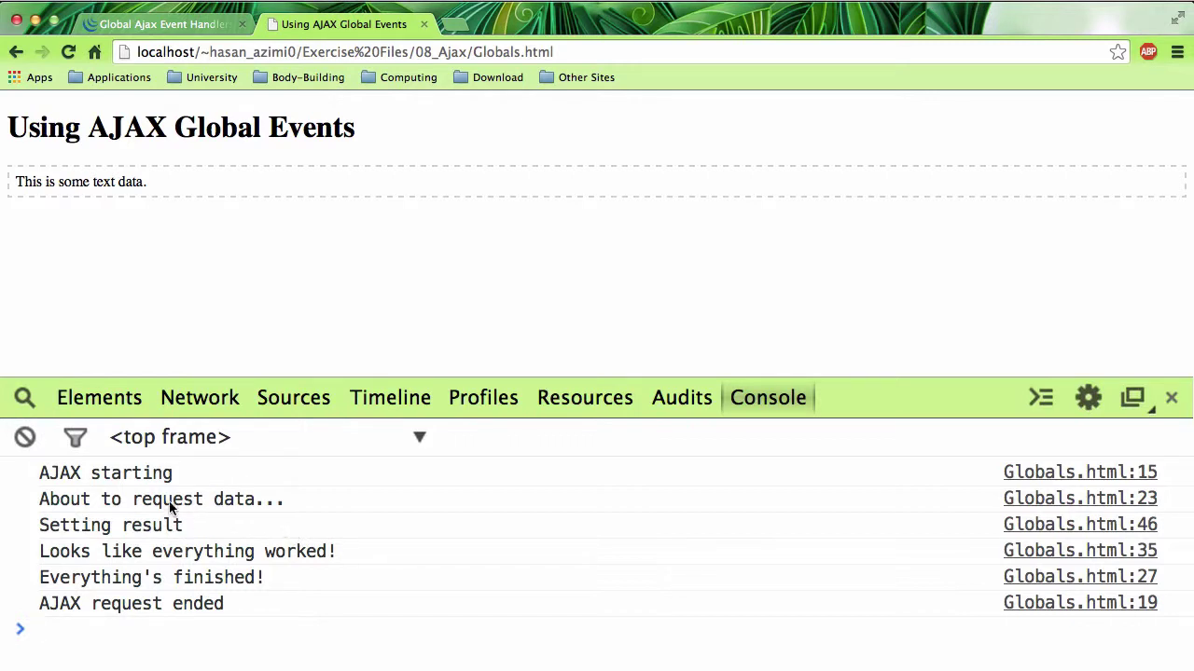
Highlight each of the six logged messages, from 'AJAX starting' to 'AJAX request ended'.
left_click_drag(36, 477, 181, 474)
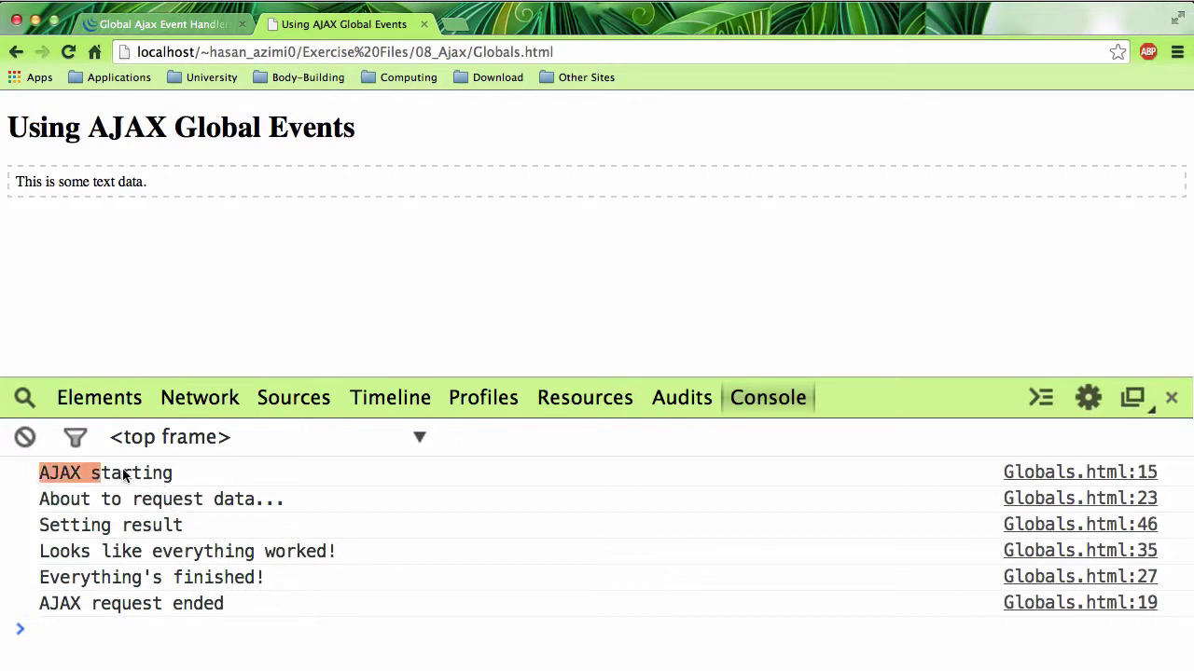
left_click_drag(42, 499, 285, 501)
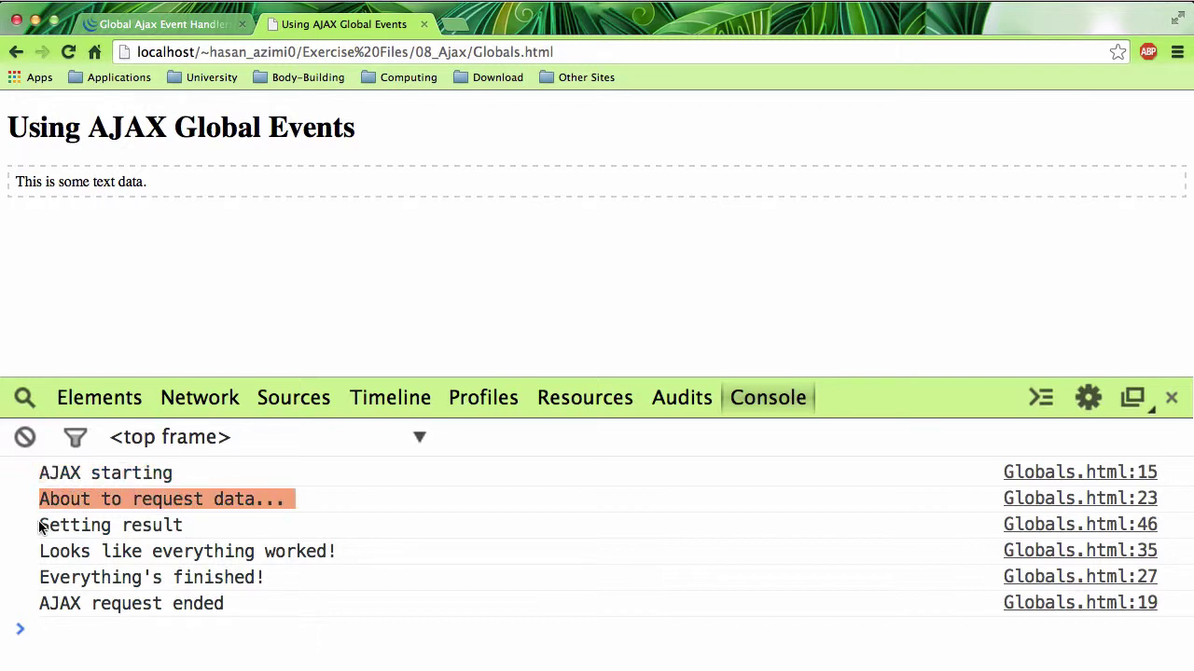
left_click_drag(39, 528, 207, 526)
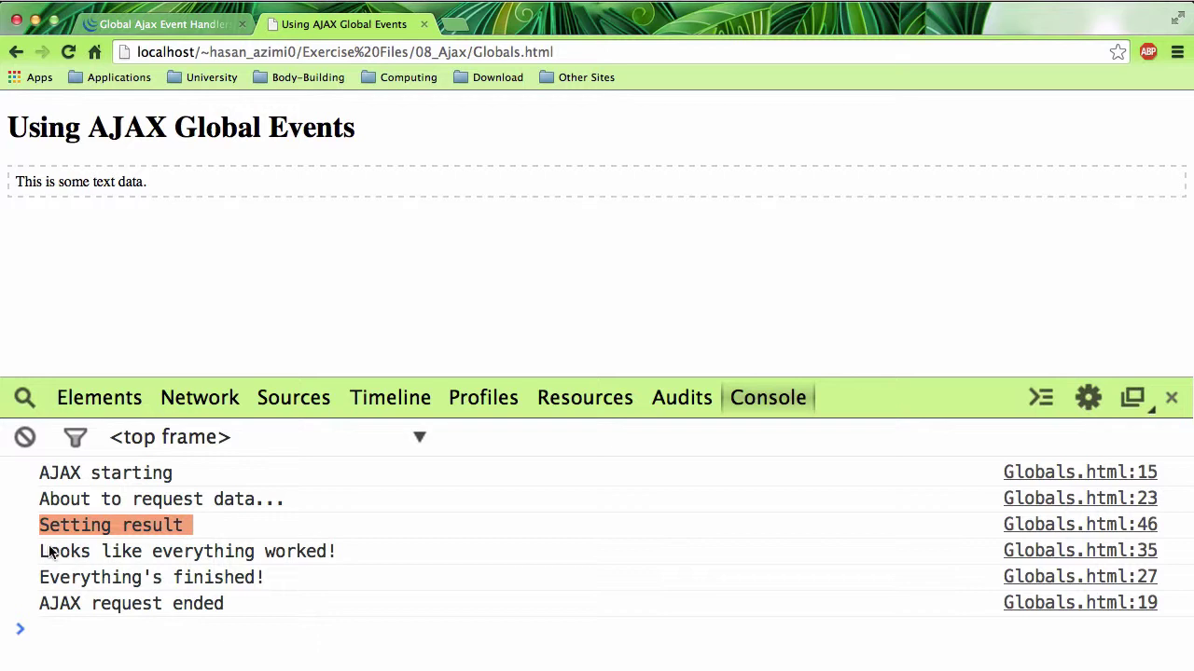
left_click_drag(39, 554, 334, 555)
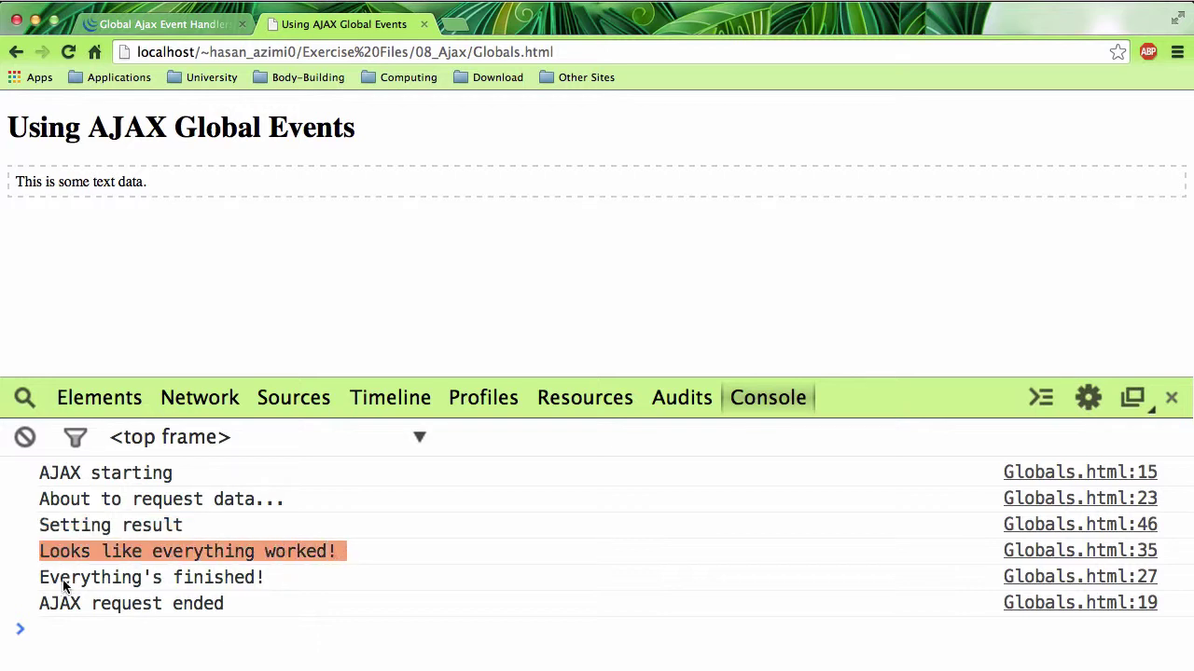
left_click_drag(42, 579, 291, 583)
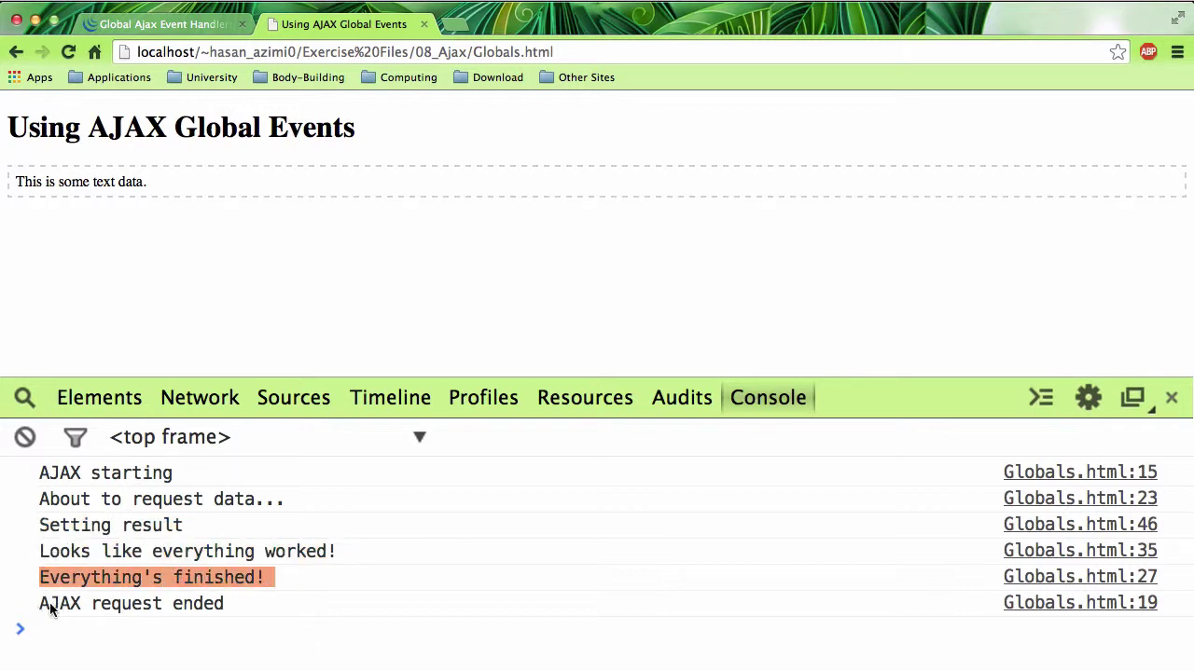
left_click_drag(49, 602, 223, 608)
left_click(294, 608)
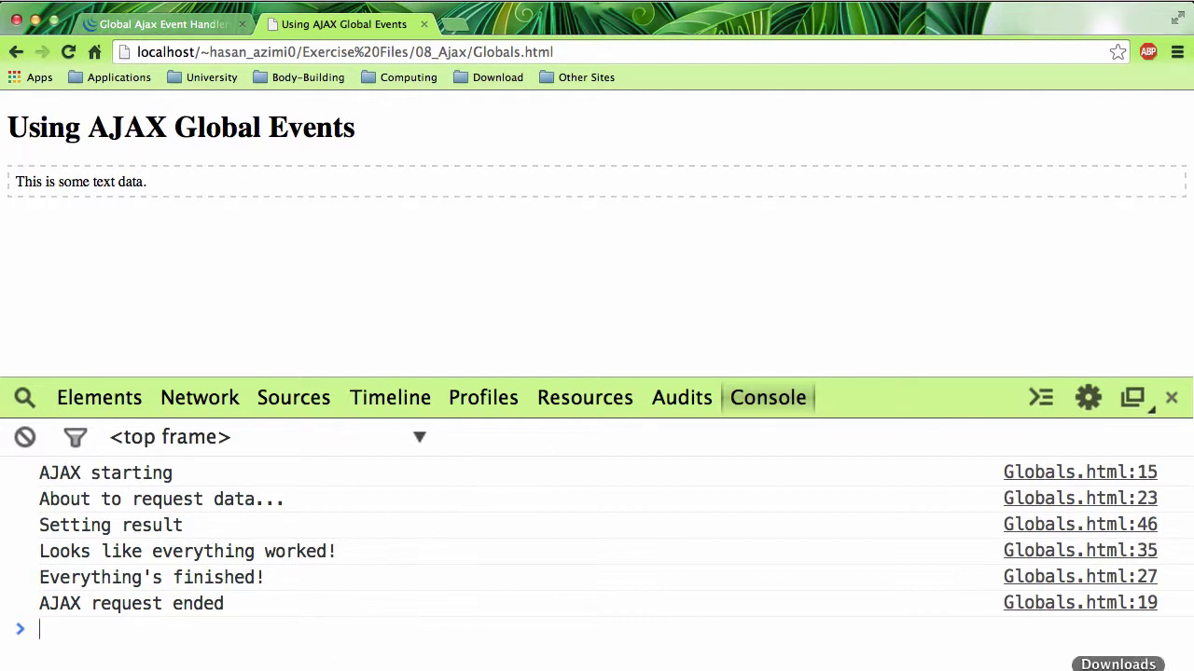
Highlight the ajaxStop log statement in the Globals.html source, then return to the console.
left_click(1026, 667)
scroll(342, 345, "up", 3)
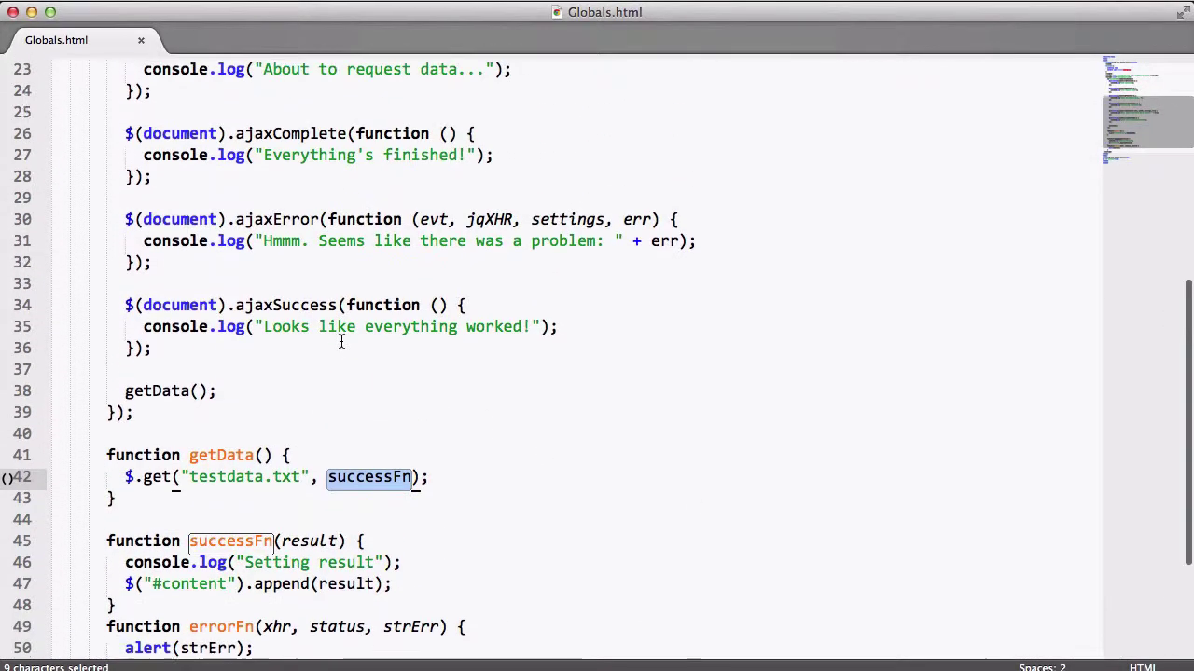
scroll(337, 341, "up", 1)
scroll(337, 340, "up", 2)
scroll(336, 338, "up", 2)
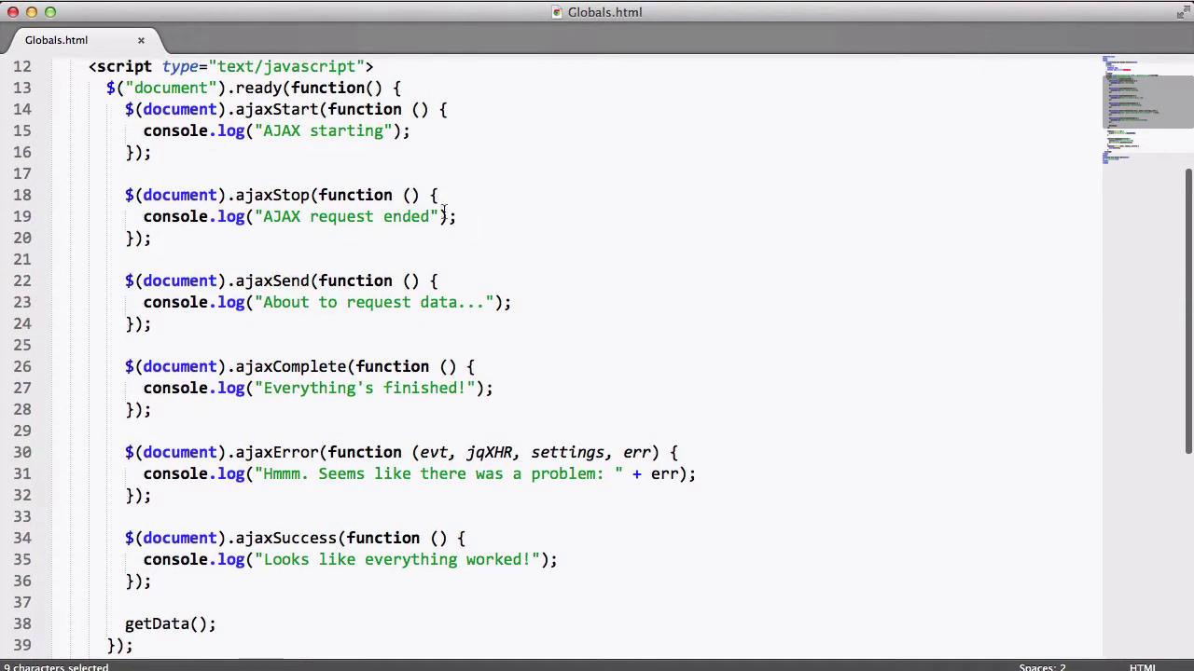
left_click_drag(457, 219, 144, 217)
left_click(259, 270)
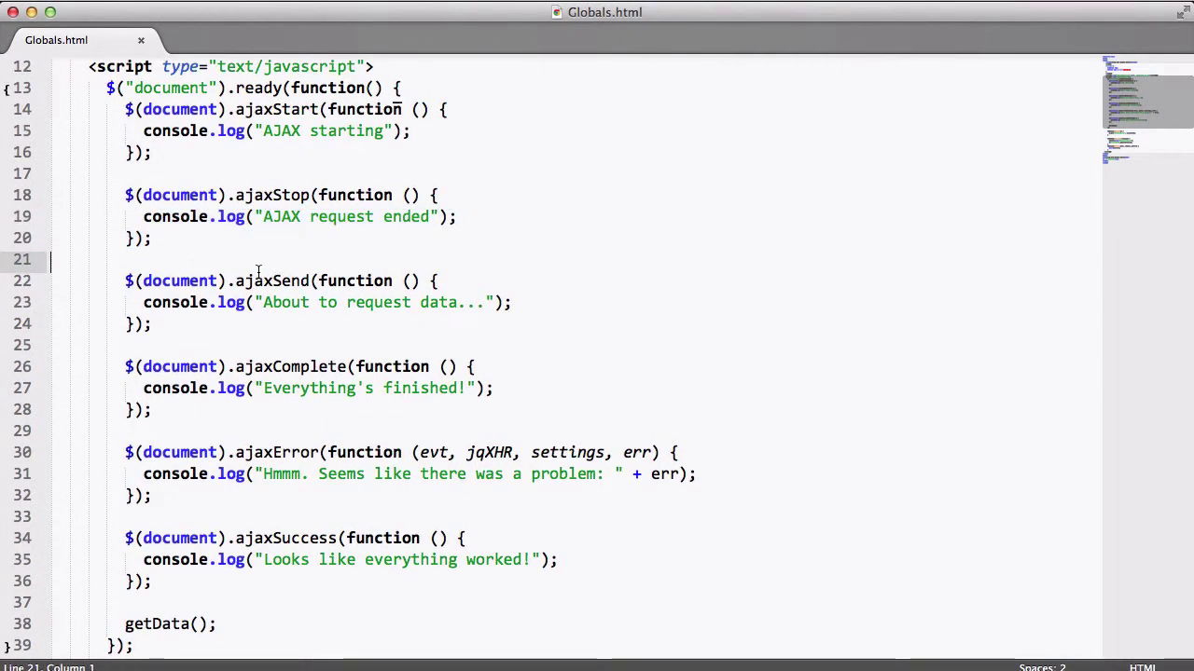
left_click(369, 666)
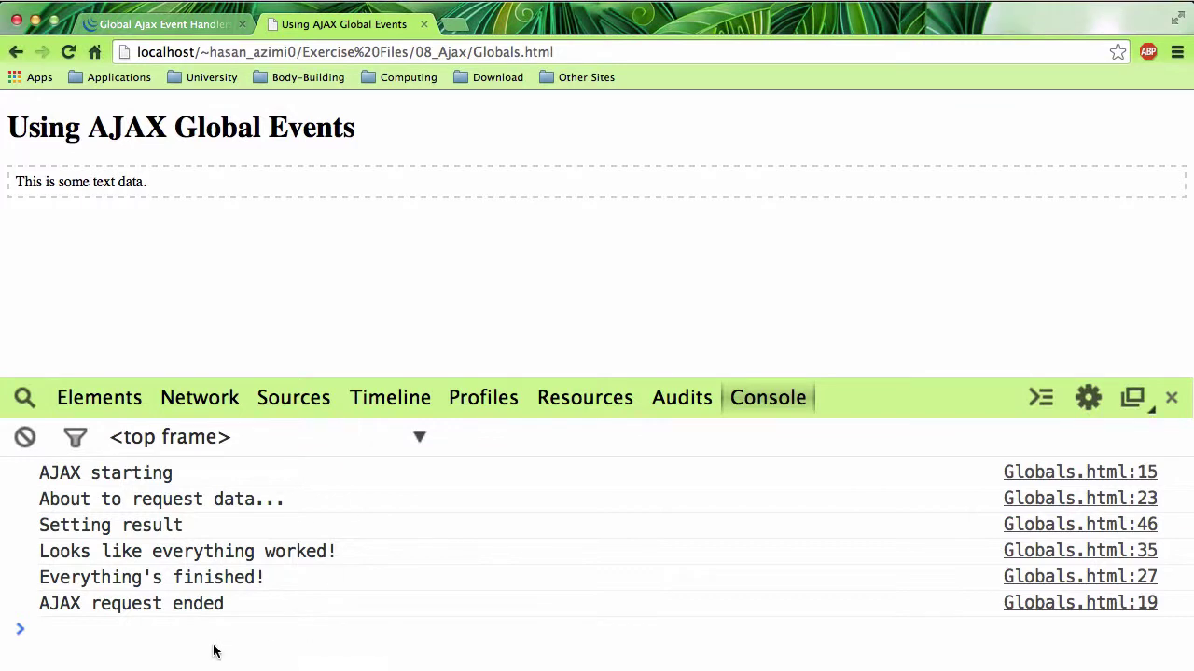
Change getData's request from testdata.txt to testdata0.txt in Globals.html and save it.
left_click_drag(233, 642, 17, 472)
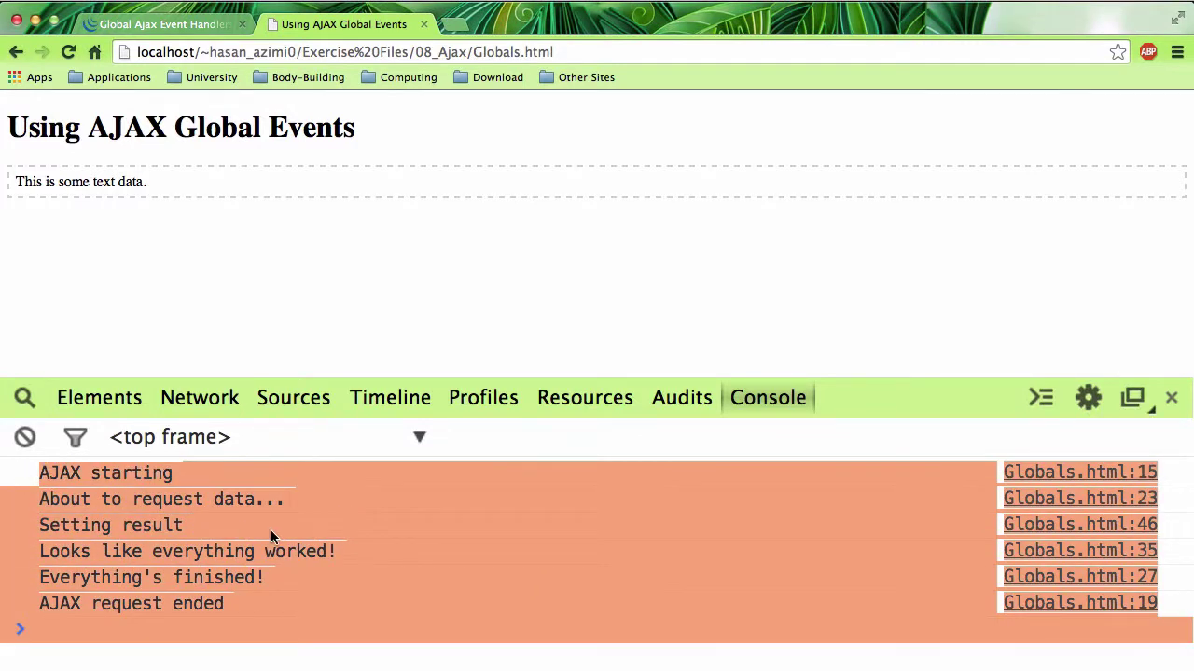
left_click(1066, 664)
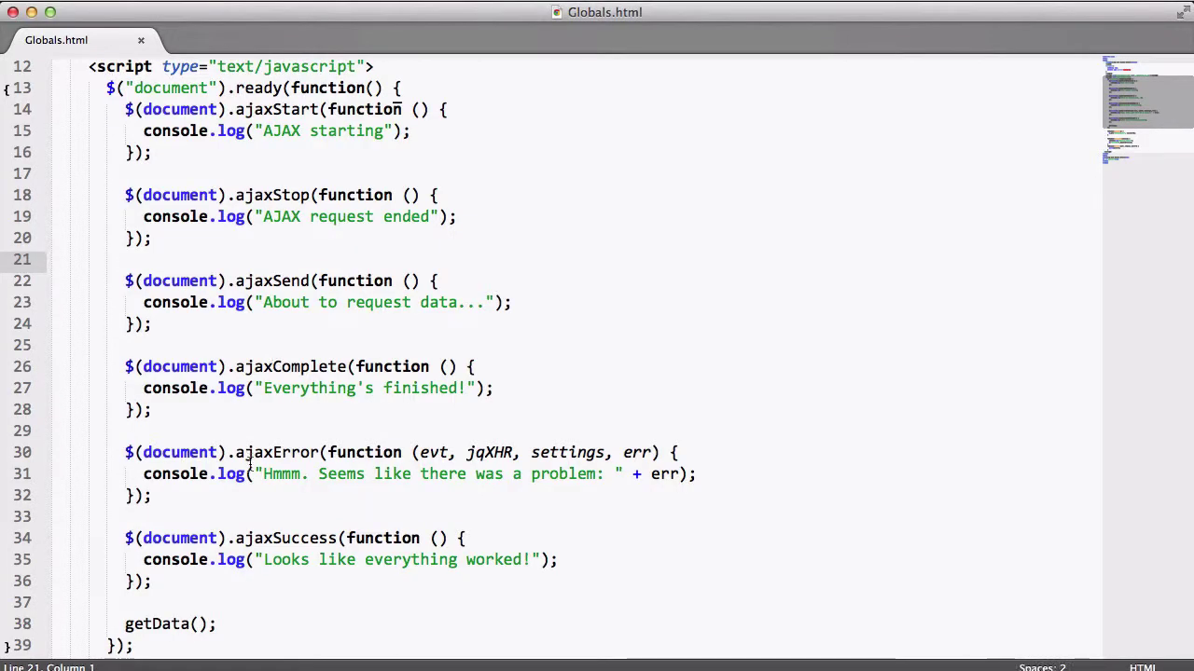
scroll(252, 464, "down", 5)
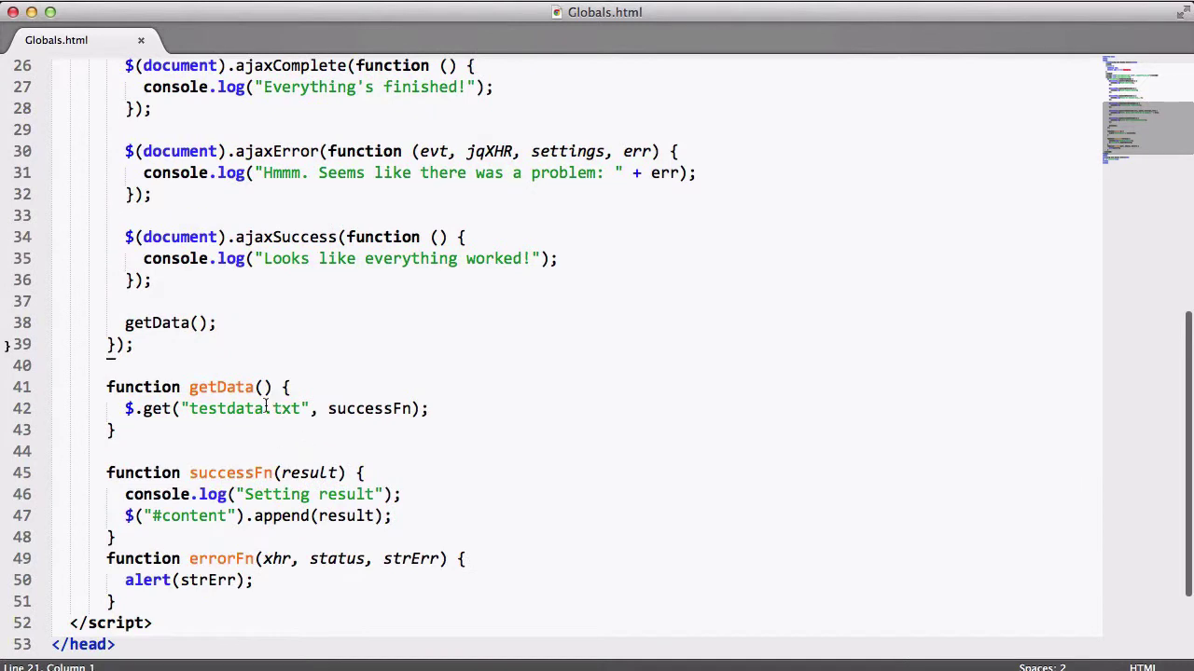
left_click(264, 409)
type("0")
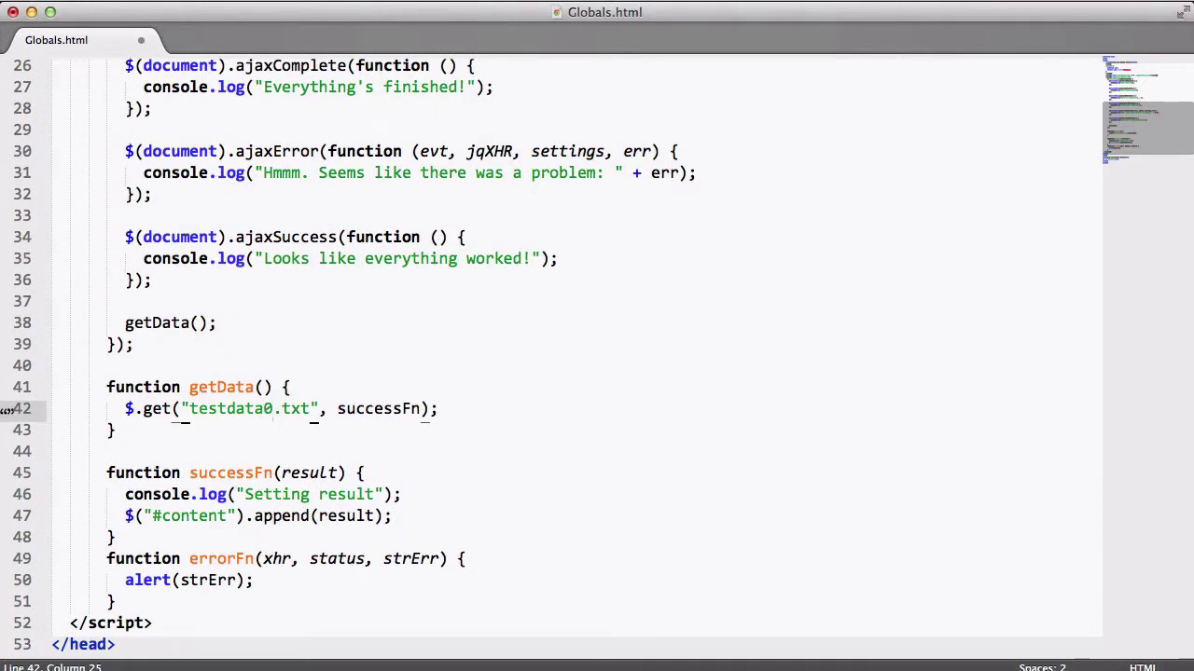
key("super+s")
Reload Globals.html and highlight 'AJAX starting', 'About to request data...' and the 'problem: Not Found' messages.
left_click(375, 666)
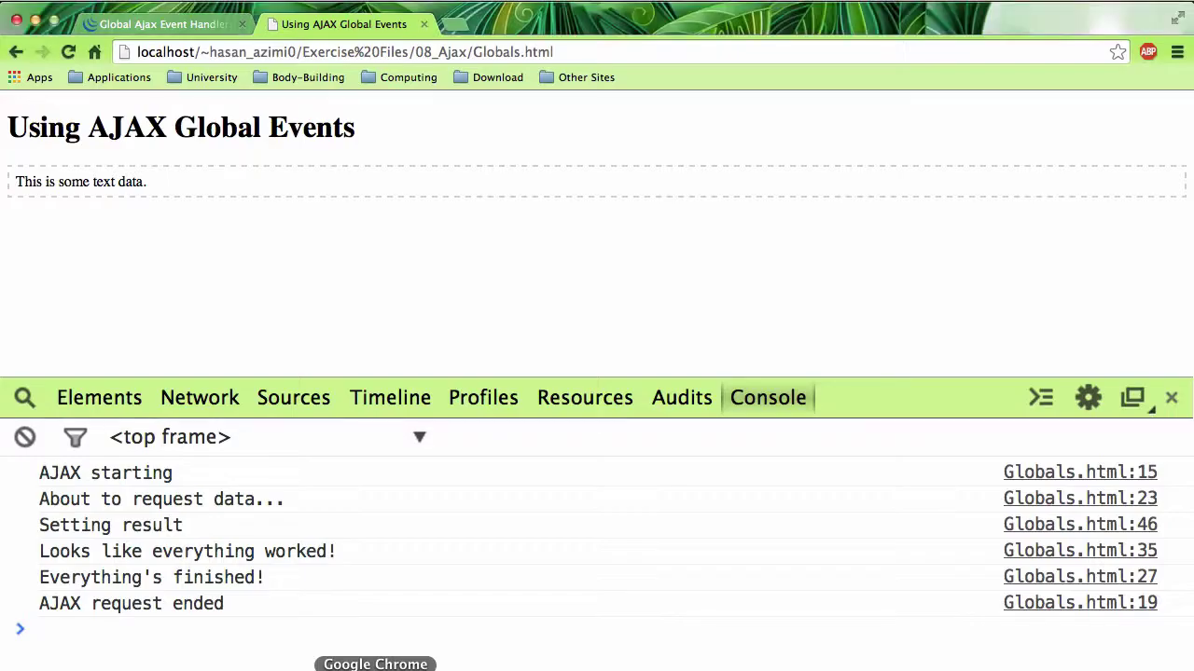
left_click(74, 53)
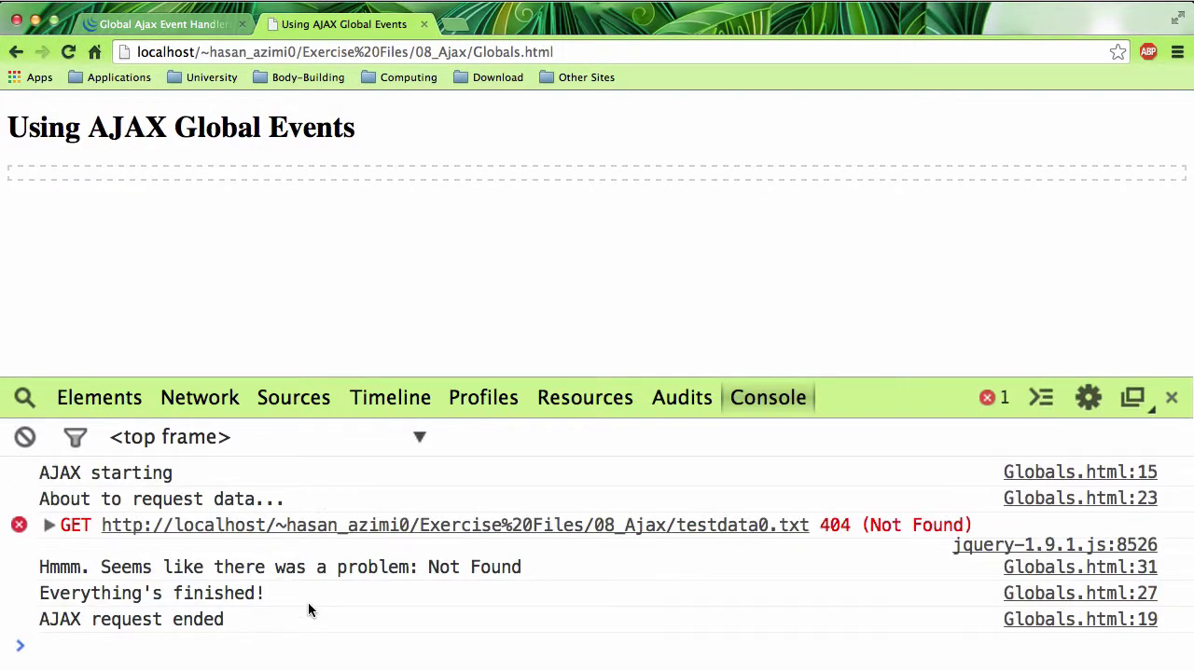
scroll(352, 574, "down", 1)
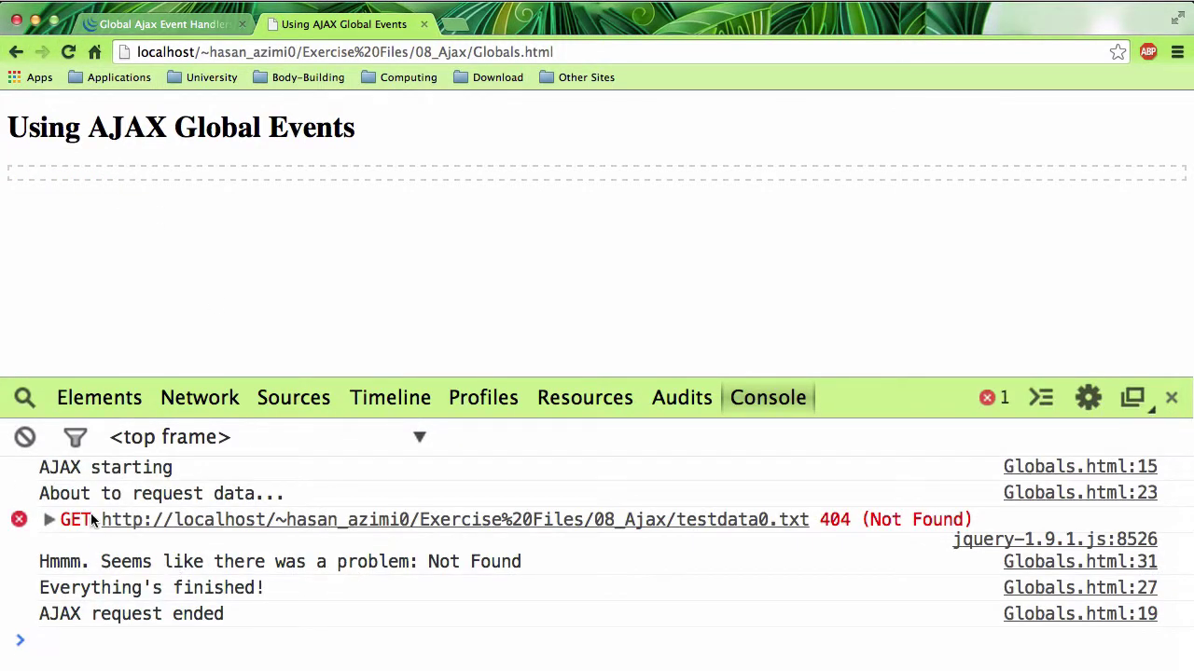
left_click_drag(41, 469, 182, 469)
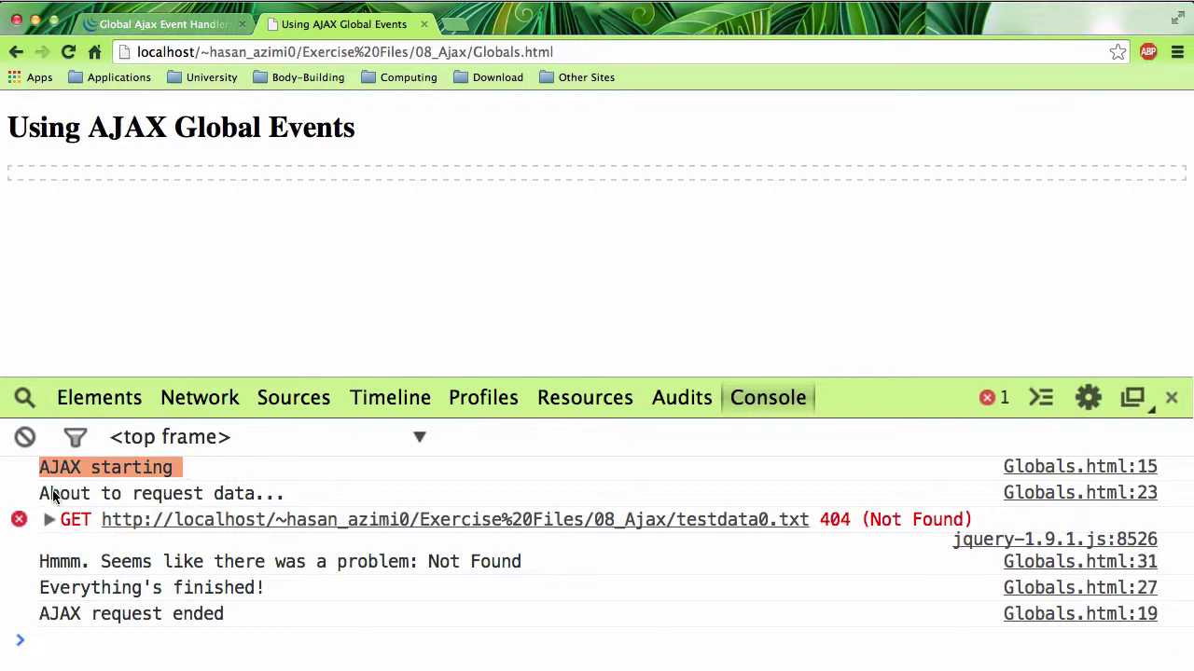
left_click_drag(41, 495, 289, 494)
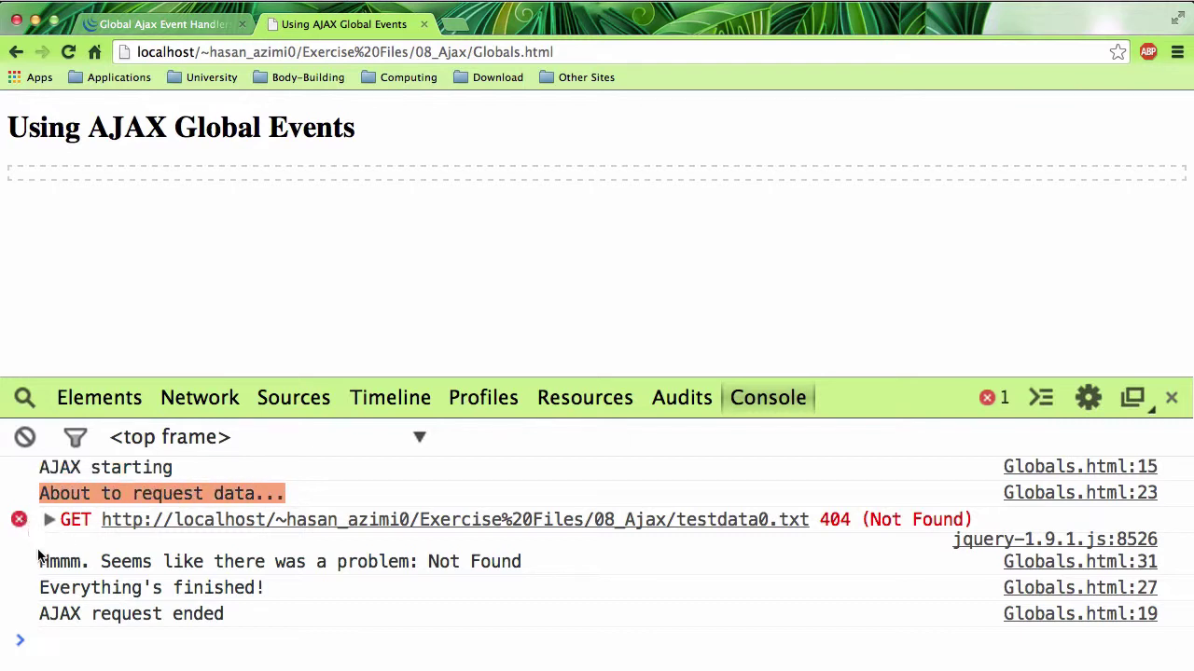
left_click_drag(41, 563, 538, 570)
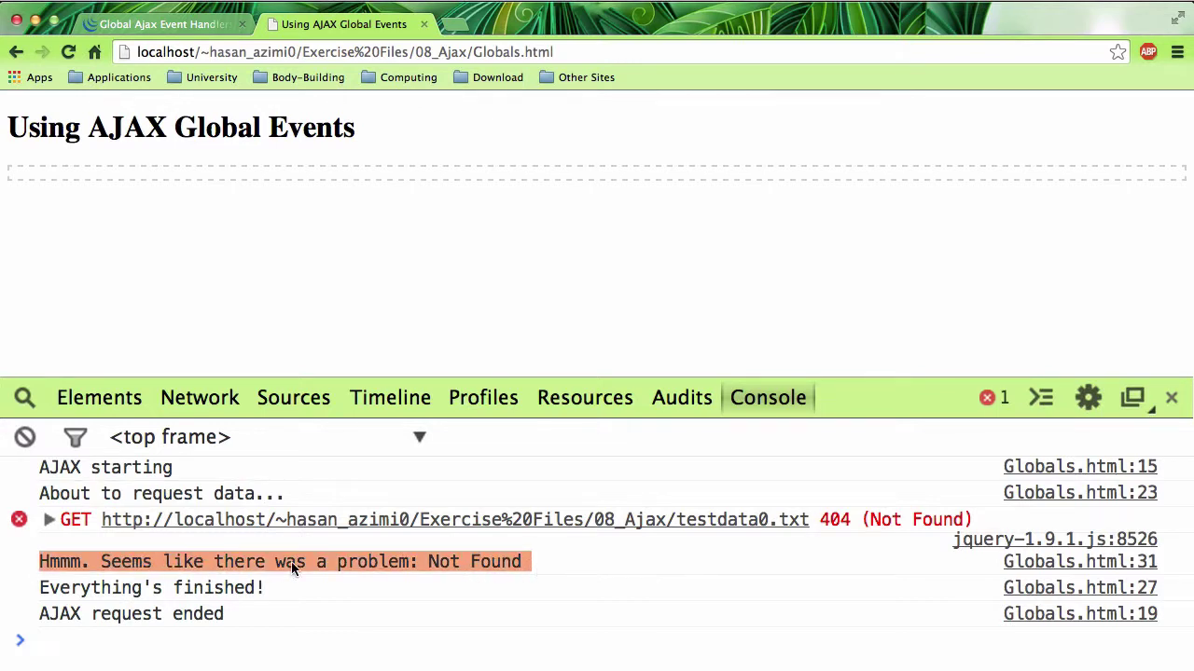
left_click_drag(426, 561, 517, 563)
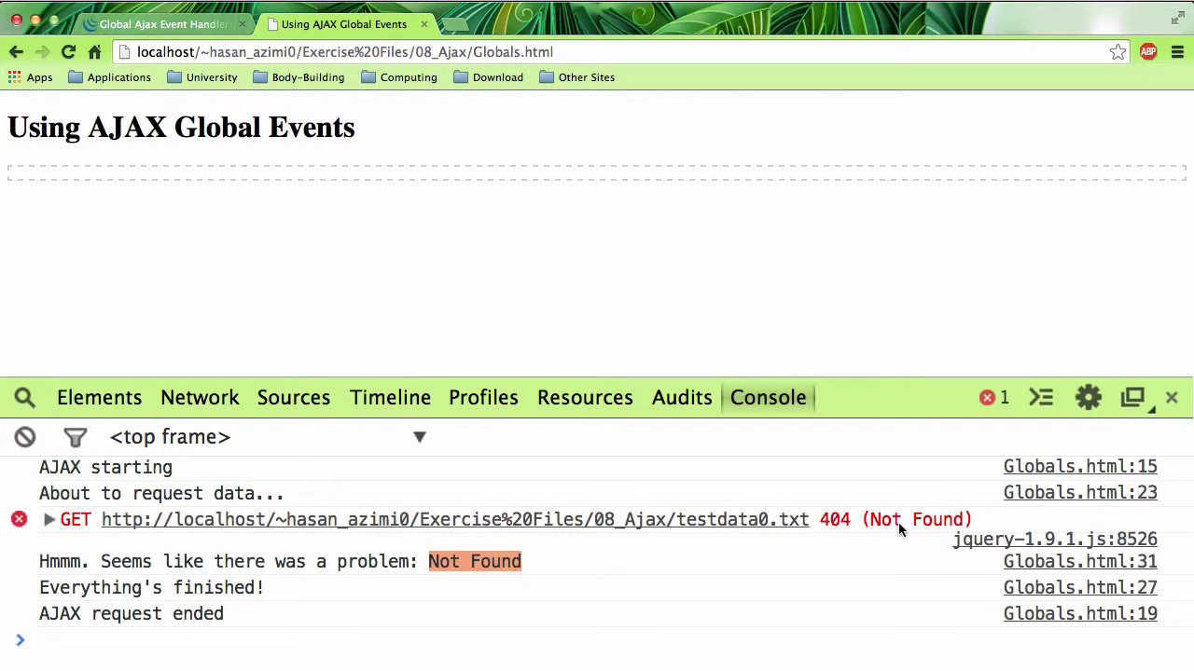
Expand the 404 error's stack trace, make the console taller to read it, then collapse it.
left_click(54, 520)
scroll(106, 527, "down", 3)
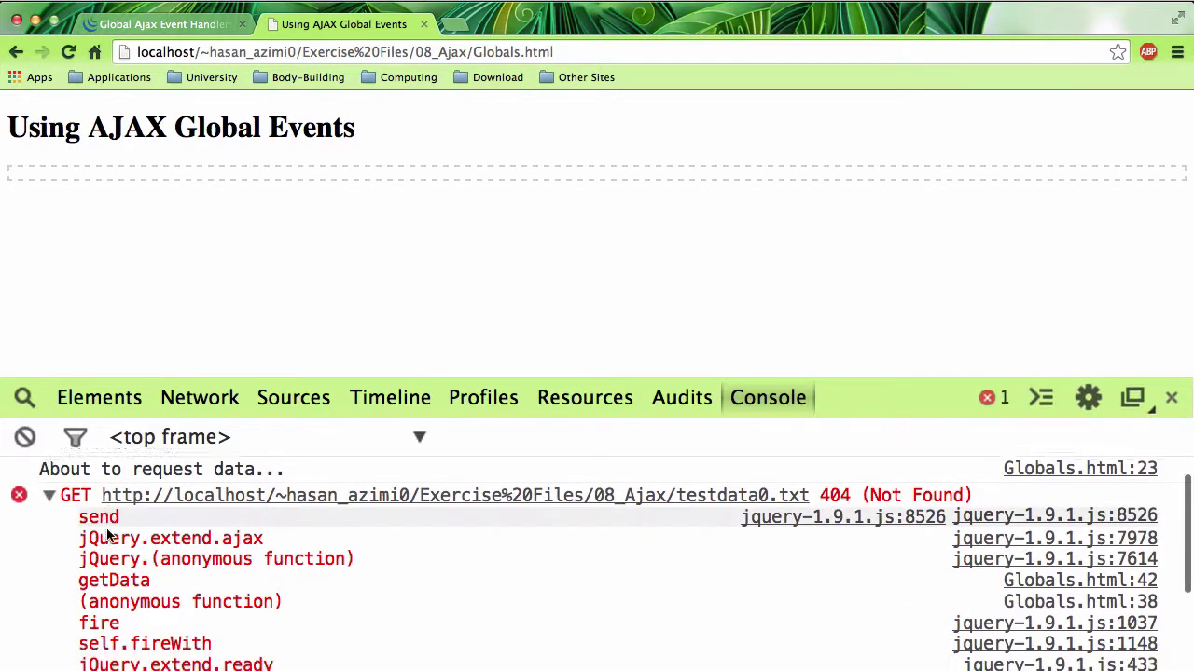
scroll(106, 531, "up", 3)
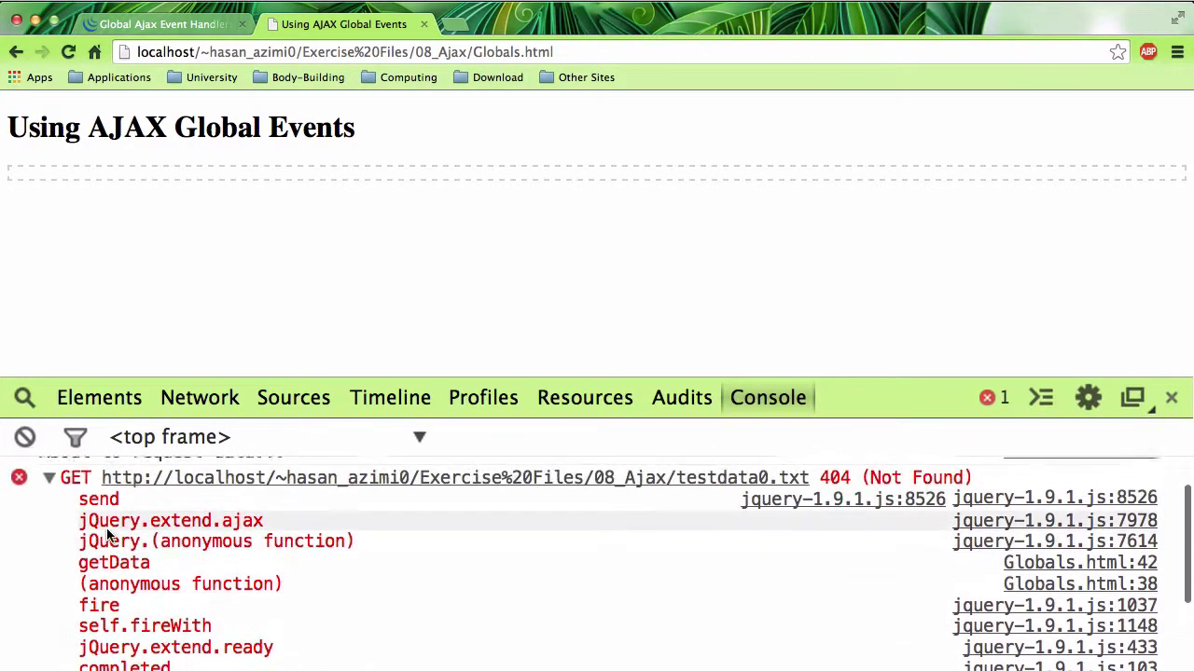
left_click_drag(226, 377, 256, 211)
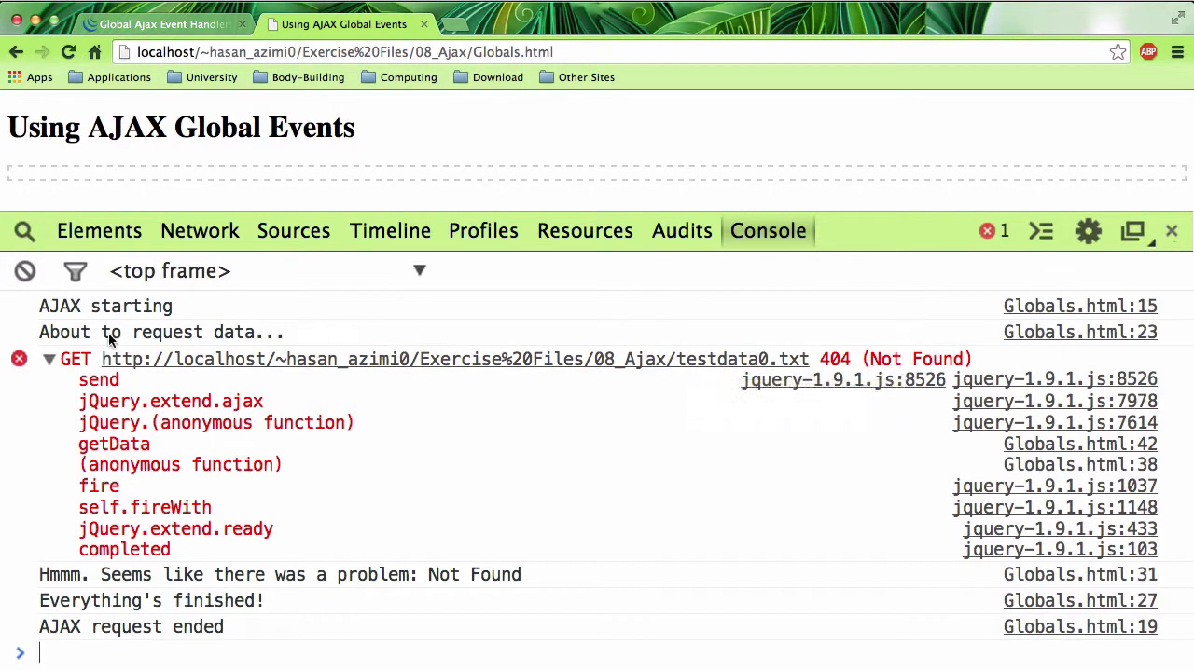
left_click(48, 359)
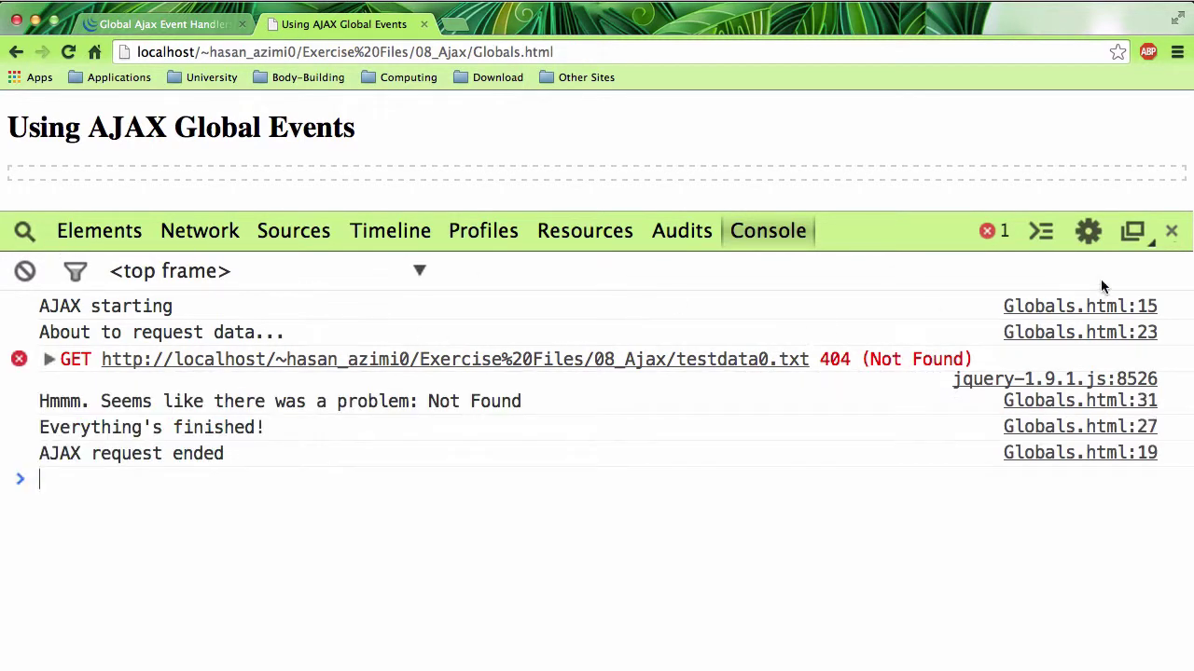
Shrink the developer tools text two steps and close the developer tools.
key("ctrl+minus")
key("ctrl+minus")
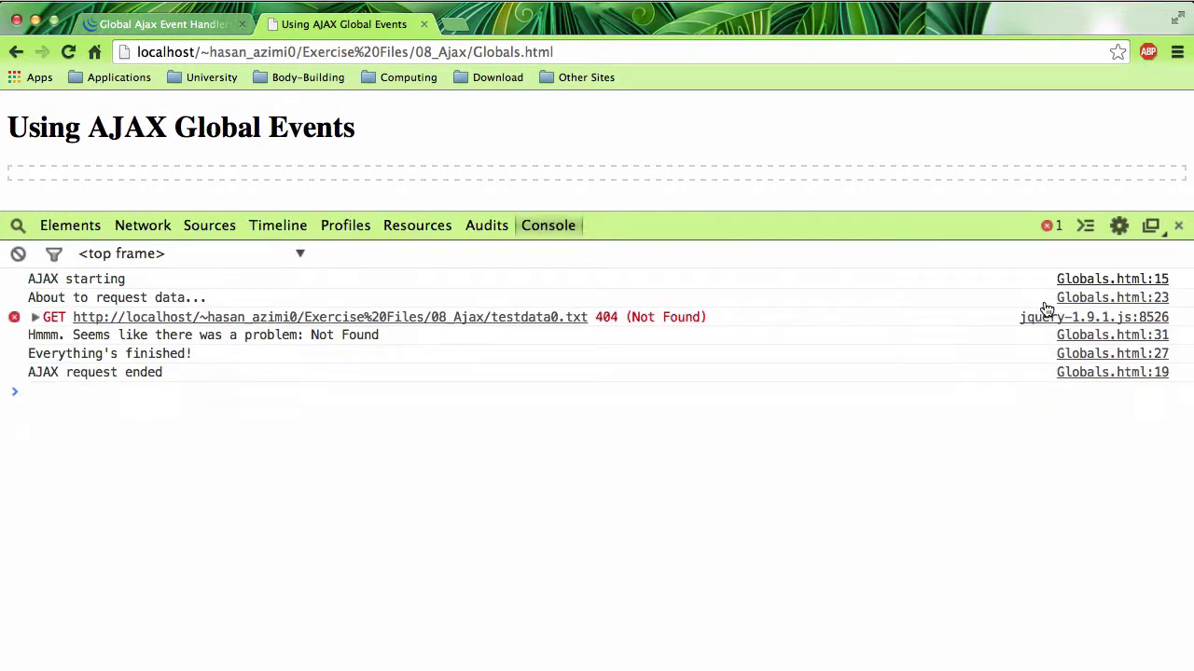
key("super+minus")
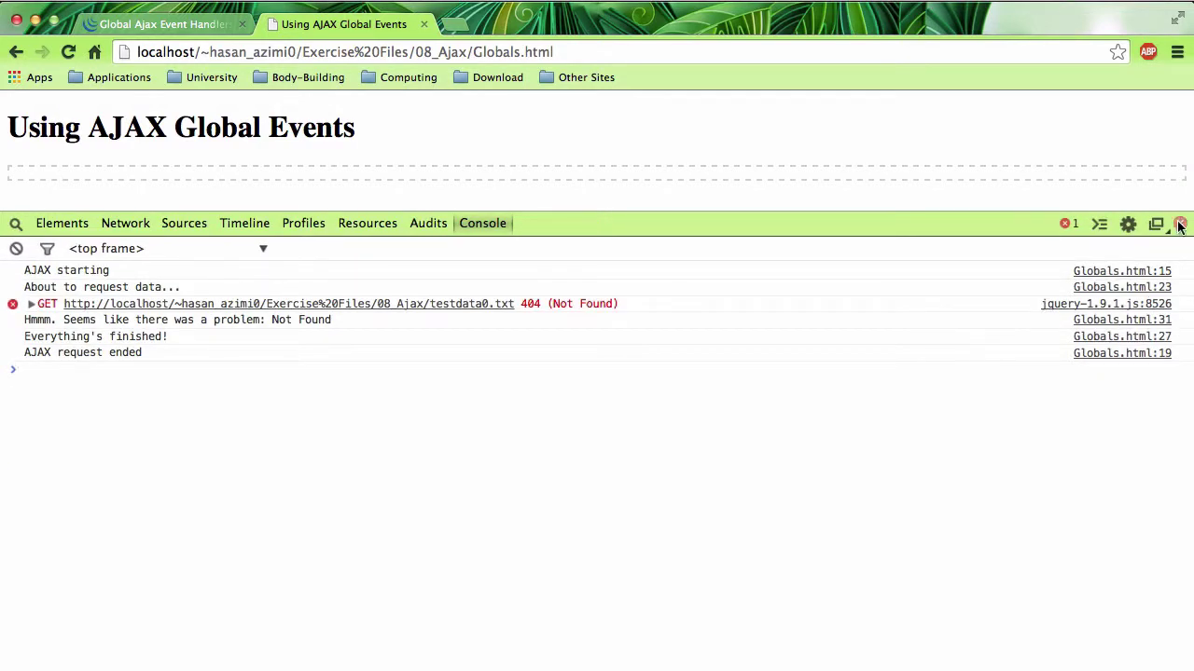
left_click(1180, 225)
In Globals.html, change 'testdata0.txt' to 'testdata.txt' on line 42 and save.
key("ctrl+Up")
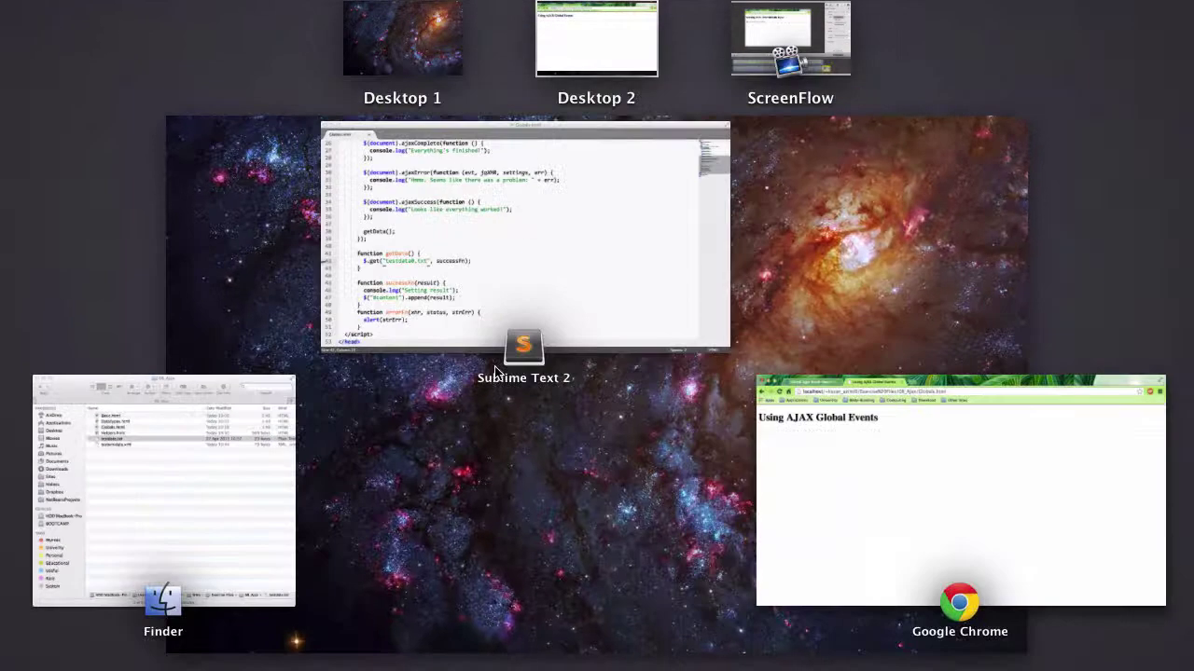
left_click(451, 322)
key("BackSpace")
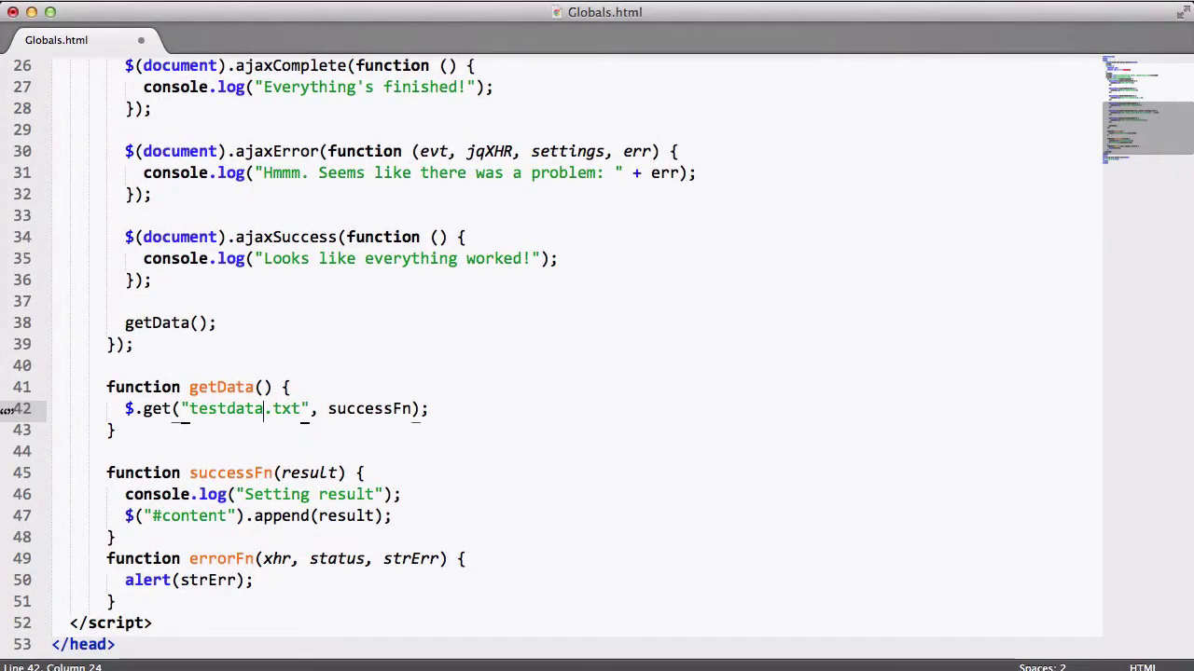
key("super+s")
Reload the Globals page in Chrome to show 'This is some text data.', then return to the jQuery docs tab.
key("ctrl+Up")
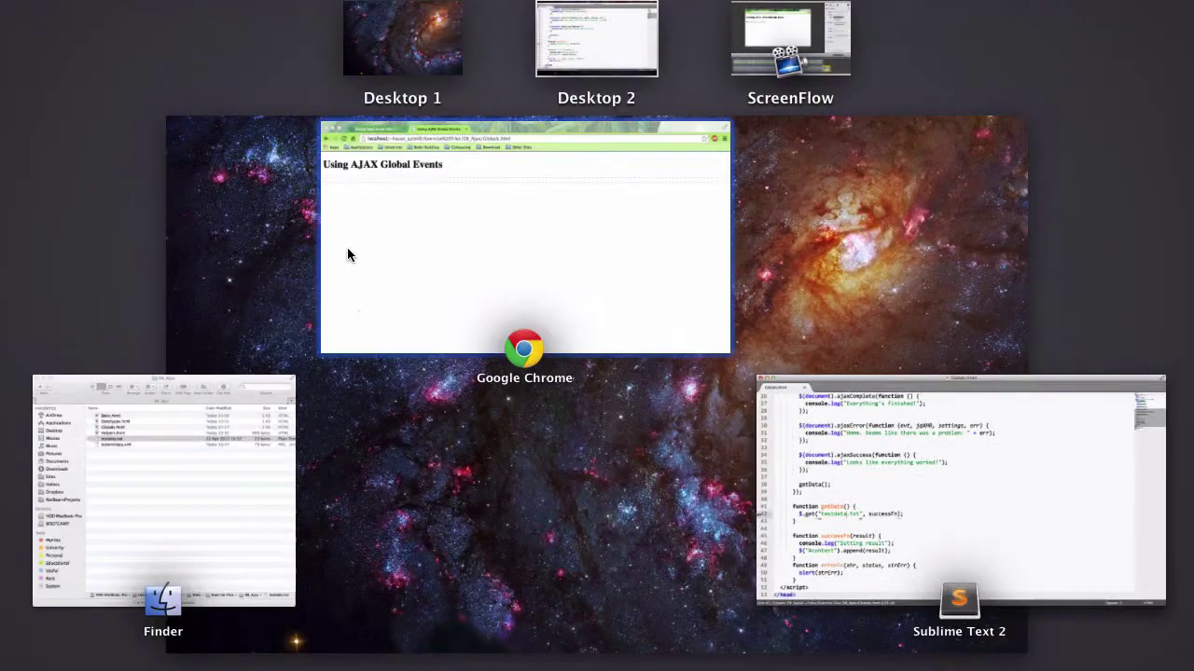
left_click(409, 242)
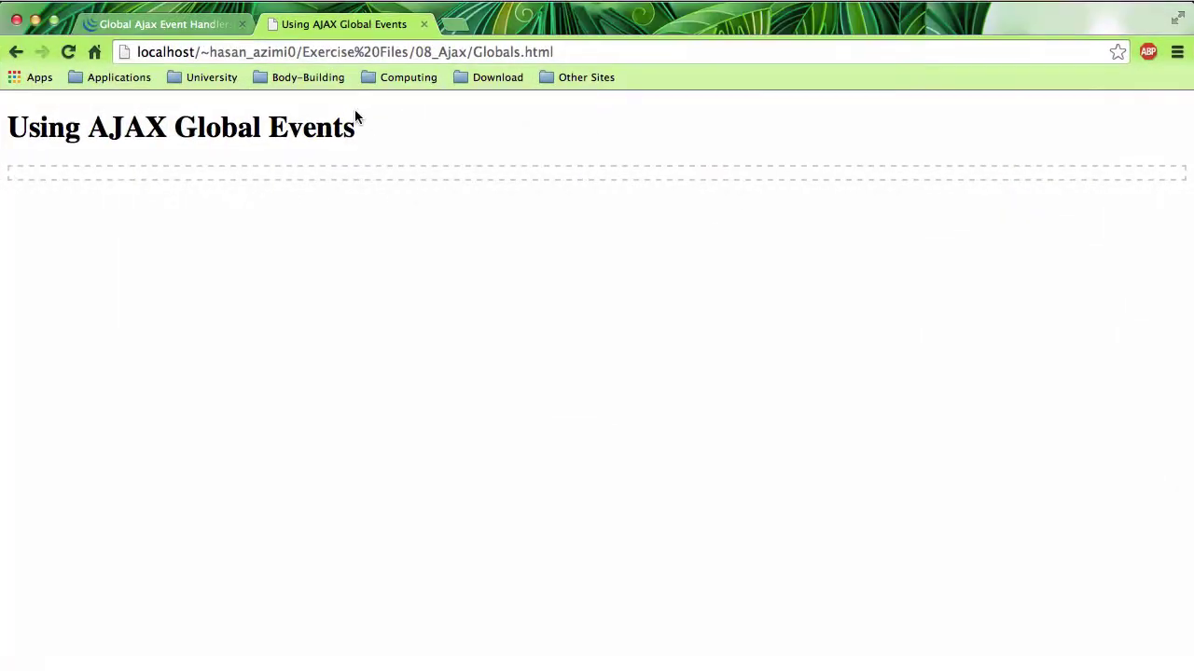
left_click(69, 53)
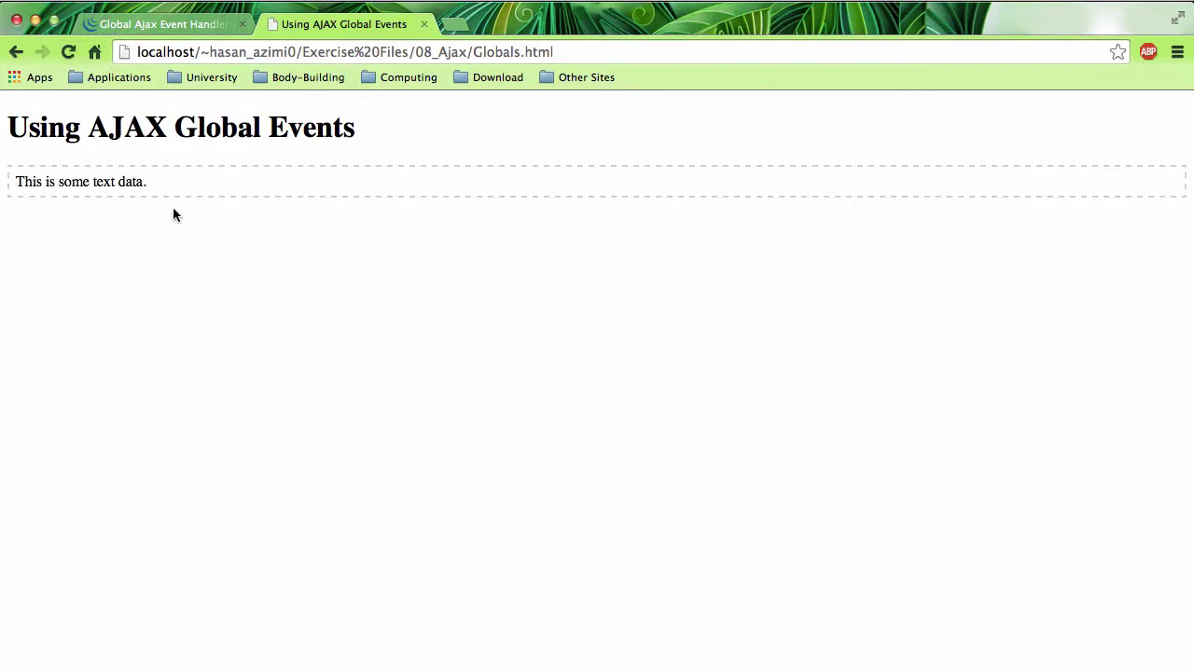
left_click(159, 23)
Revisit Global Ajax Event Handlers, then browse the Helper Functions and Low-Level Interface categories.
scroll(383, 364, "up", 5)
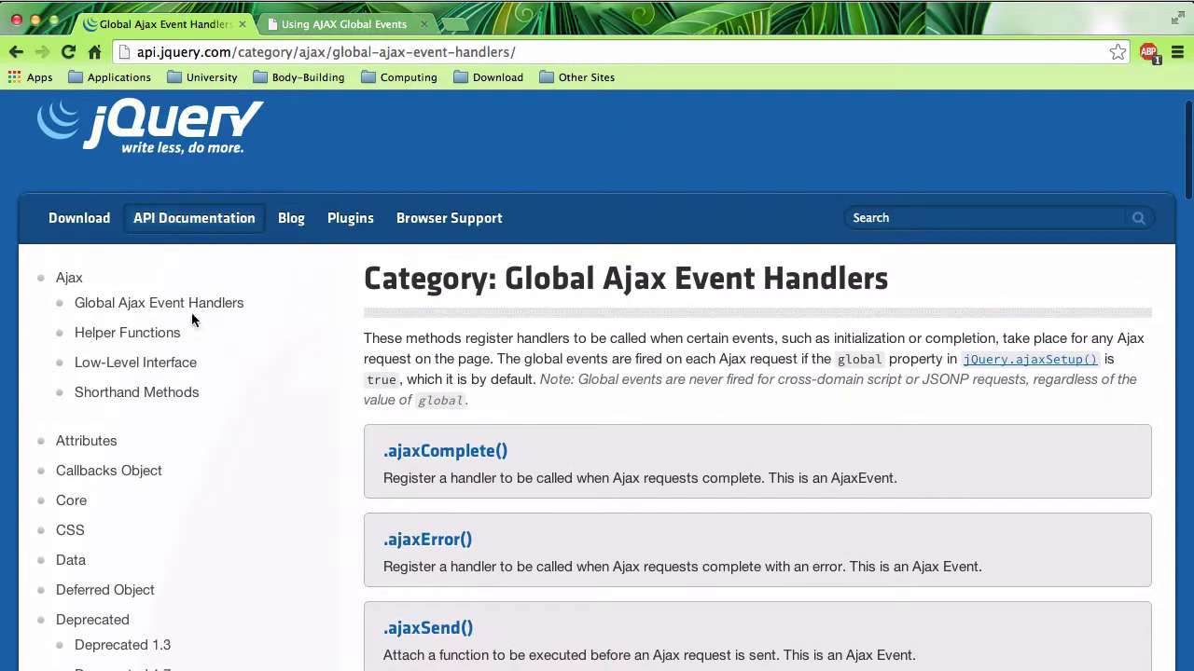
left_click(193, 312)
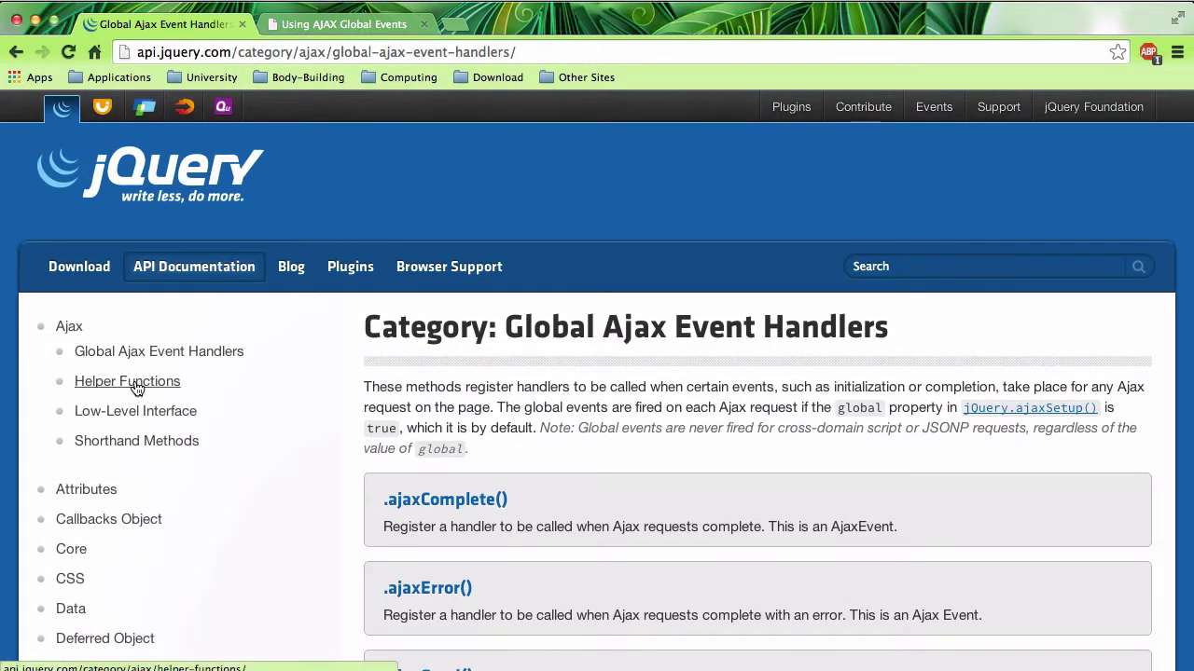
left_click(117, 383)
scroll(278, 455, "down", 3)
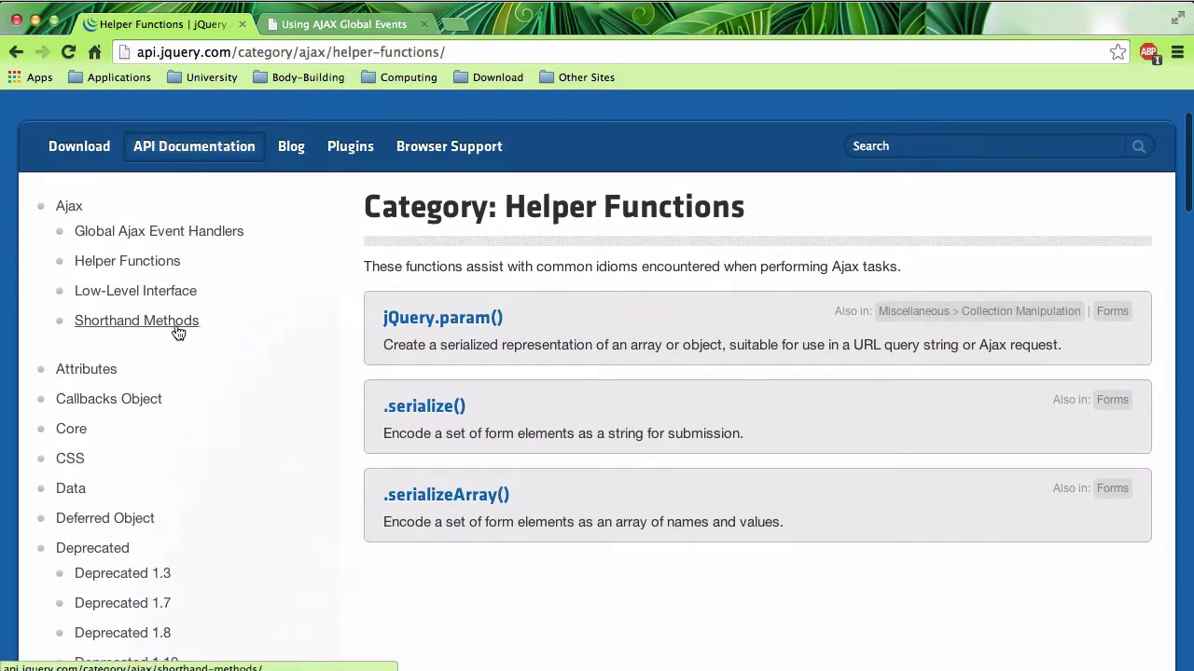
left_click(135, 292)
scroll(278, 383, "down", 3)
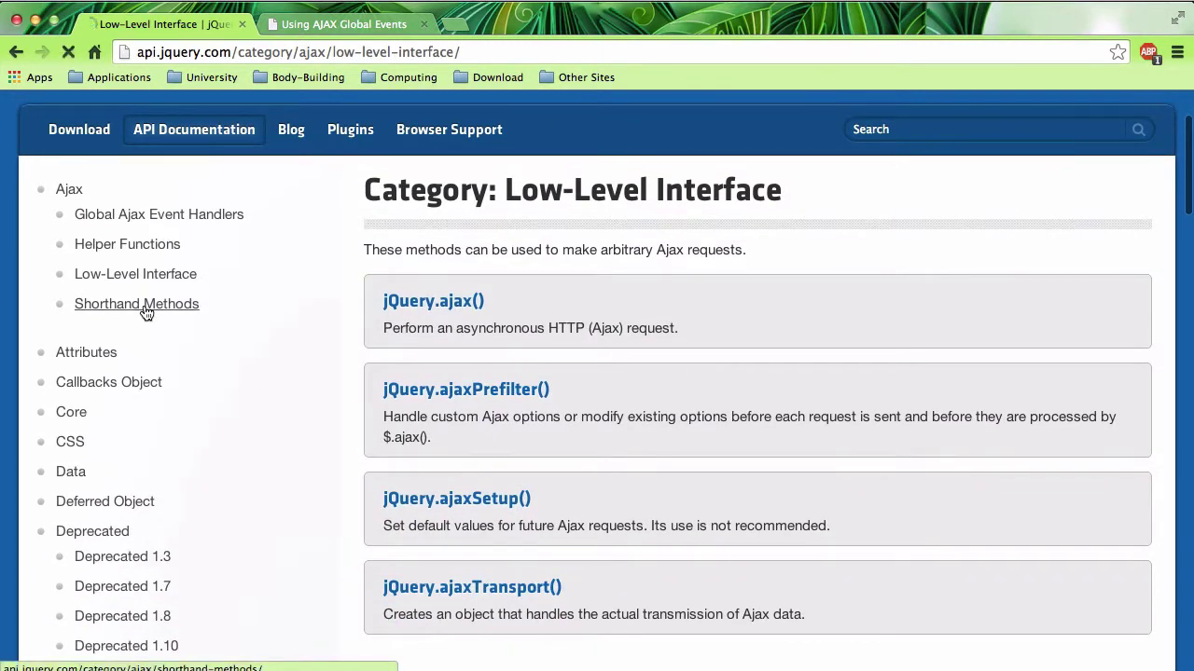
Open the Ajax Shorthand Methods category and scroll through jQuery.get(), jQuery.getJSON(), jQuery.post() and .load().
left_click(146, 308)
scroll(306, 413, "down", 4)
scroll(307, 413, "down", 2)
scroll(307, 413, "down", 7)
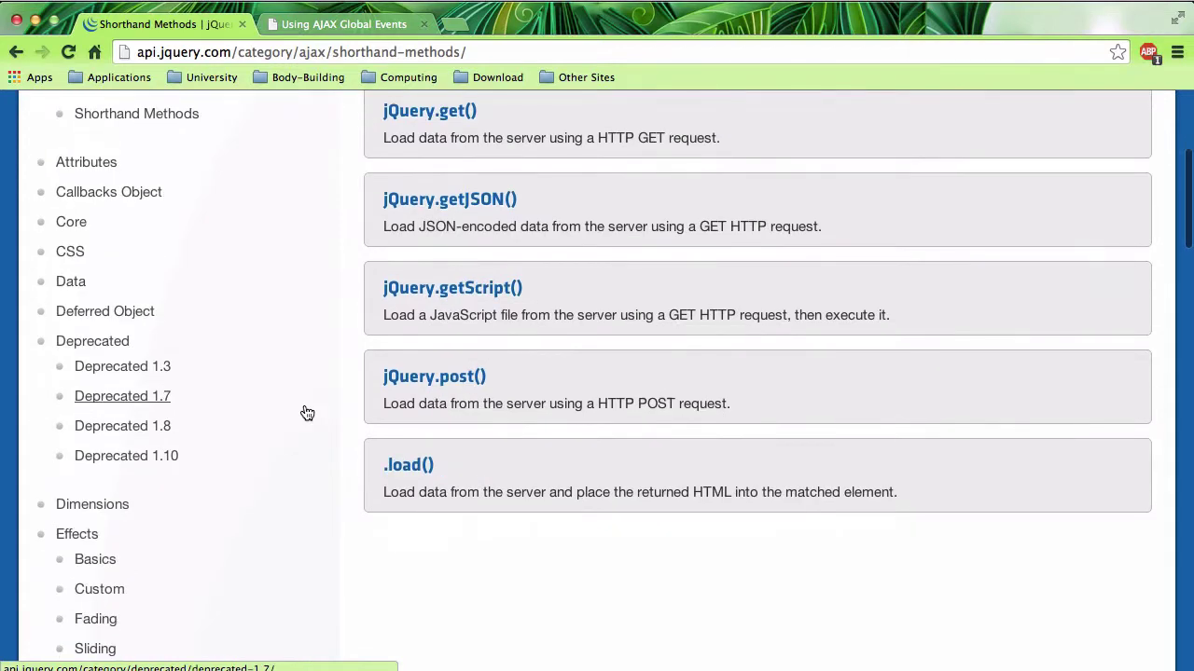
scroll(307, 413, "down", 4)
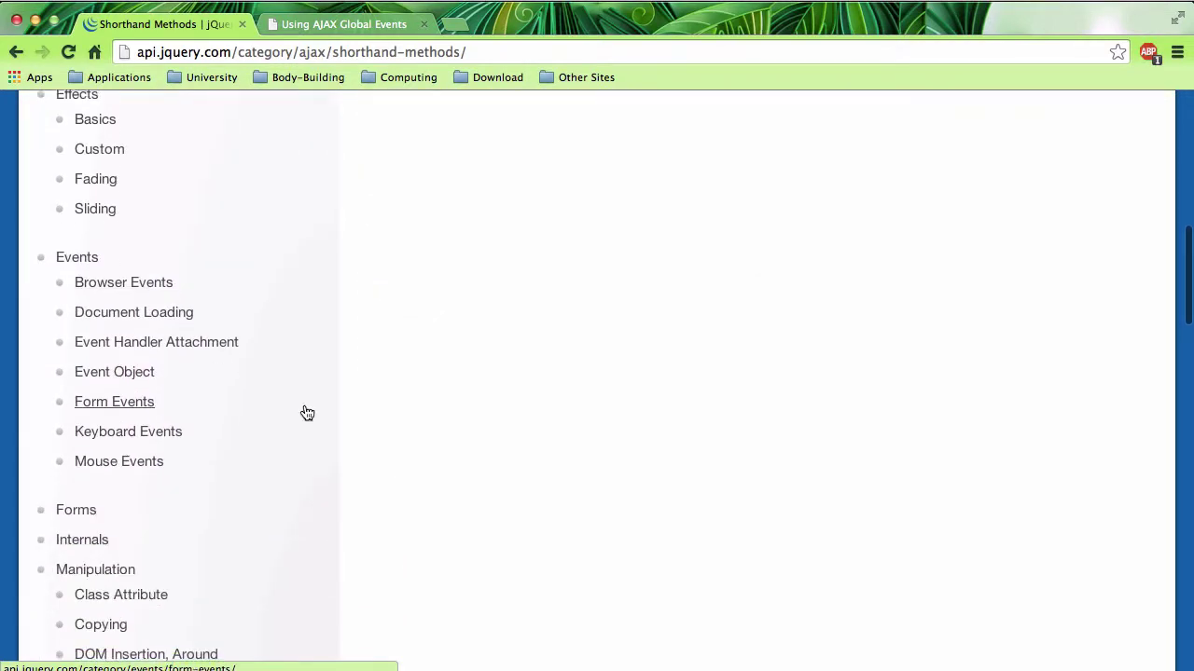
scroll(306, 413, "down", 3)
scroll(307, 414, "down", 4)
scroll(307, 413, "down", 3)
scroll(307, 413, "up", 1)
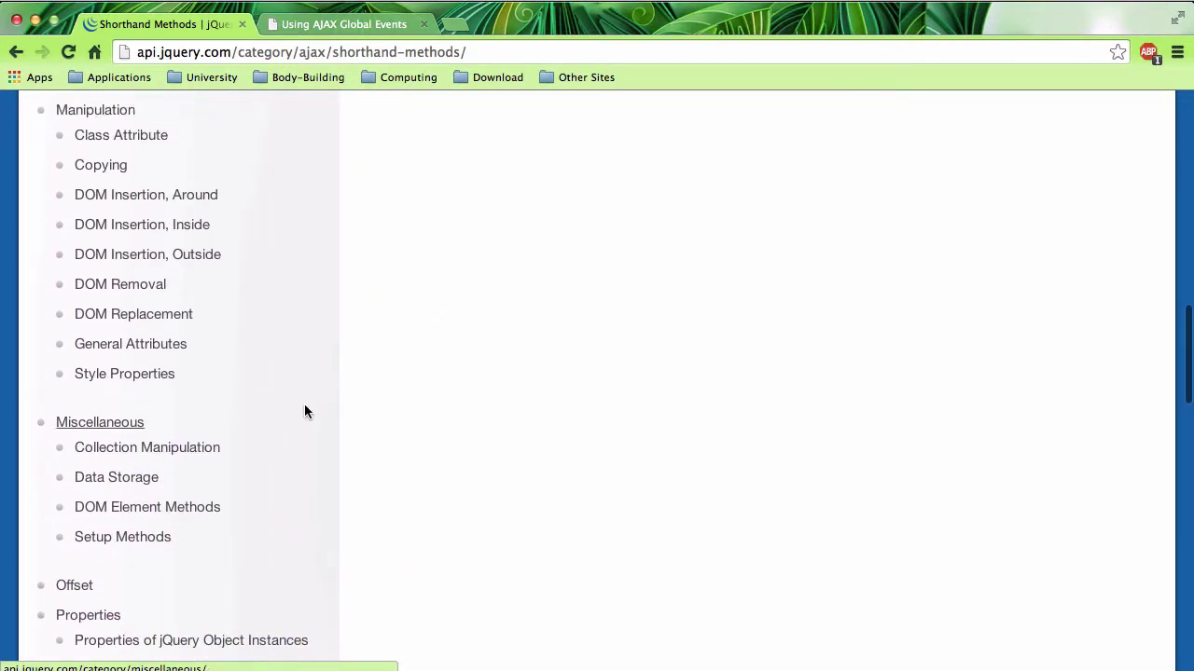
scroll(307, 413, "down", 2)
scroll(307, 411, "down", 4)
scroll(305, 411, "down", 2)
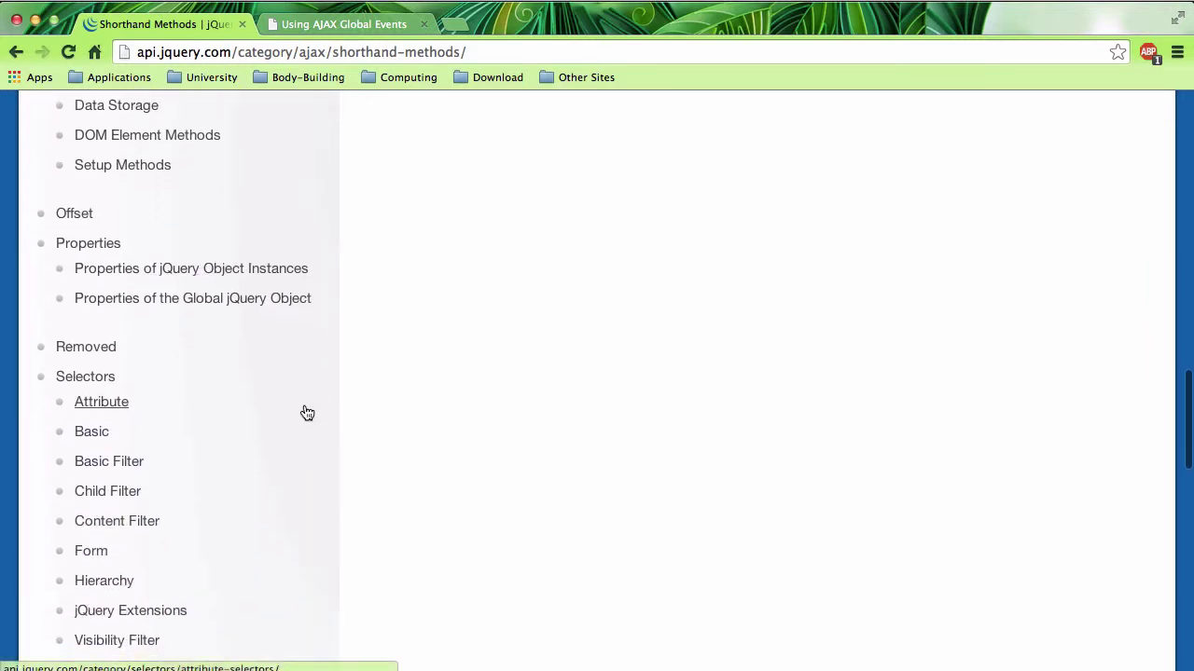
scroll(306, 412, "down", 10)
scroll(306, 412, "down", 2)
scroll(307, 413, "down", 4)
scroll(307, 414, "down", 3)
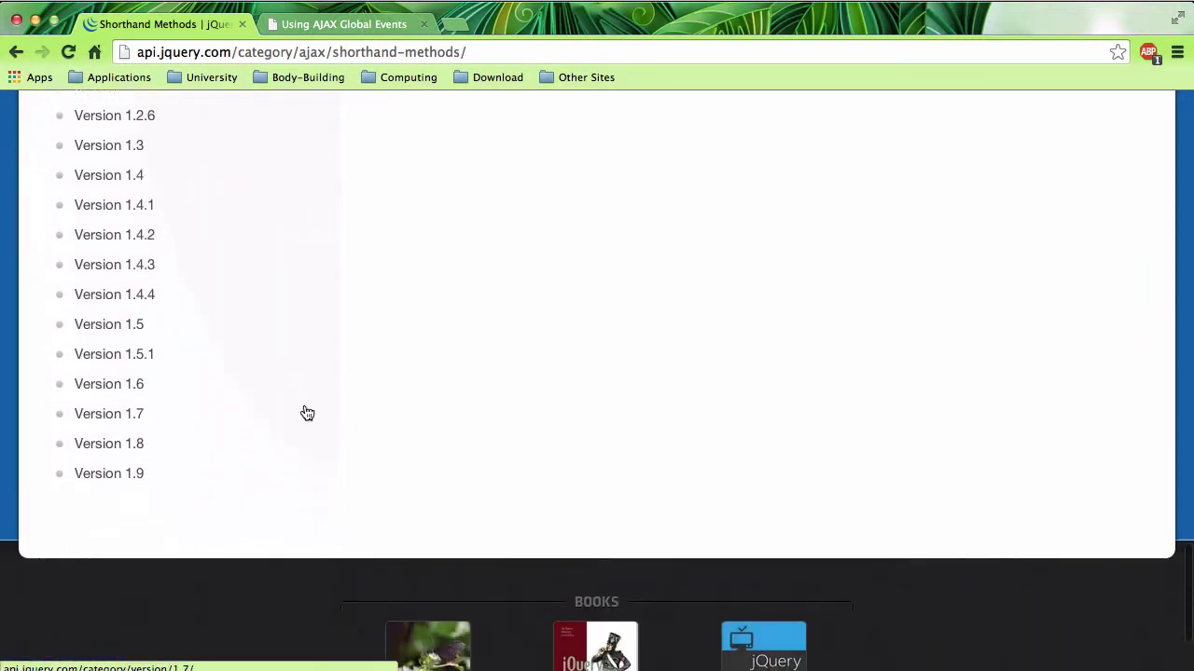
scroll(304, 413, "up", 13)
scroll(304, 413, "up", 2)
scroll(306, 412, "up", 1)
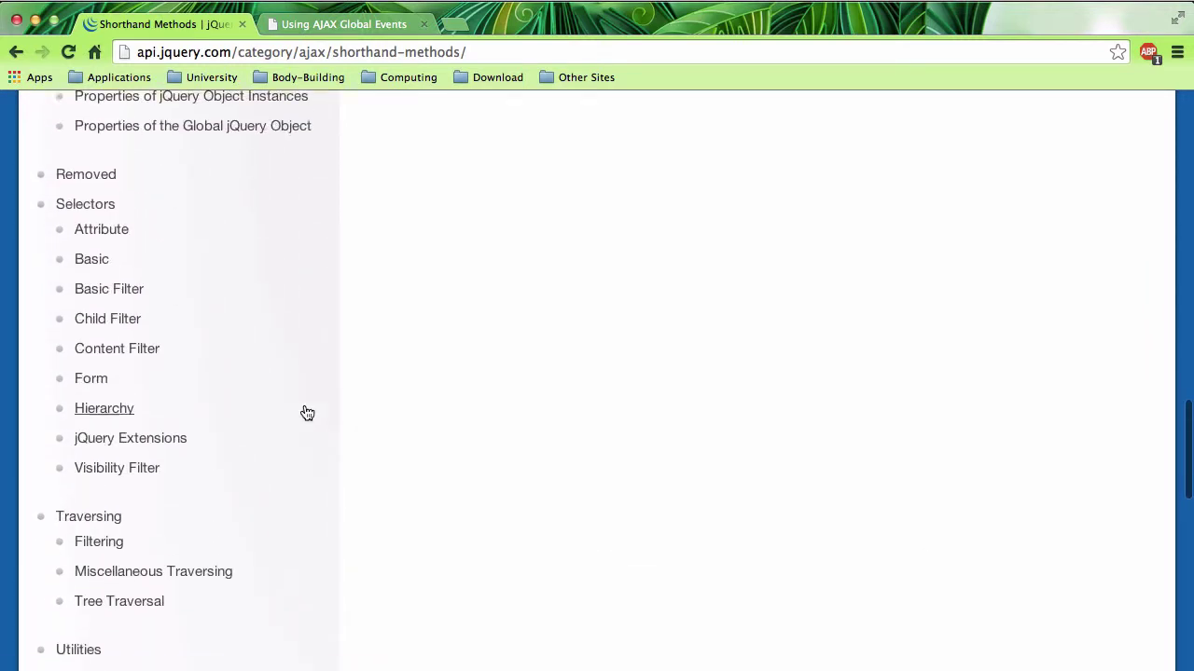
Open the Form selectors category and scroll through :button, :checkbox, :checked, :disabled and the other selectors.
left_click(91, 381)
scroll(402, 533, "down", 2)
scroll(402, 533, "down", 3)
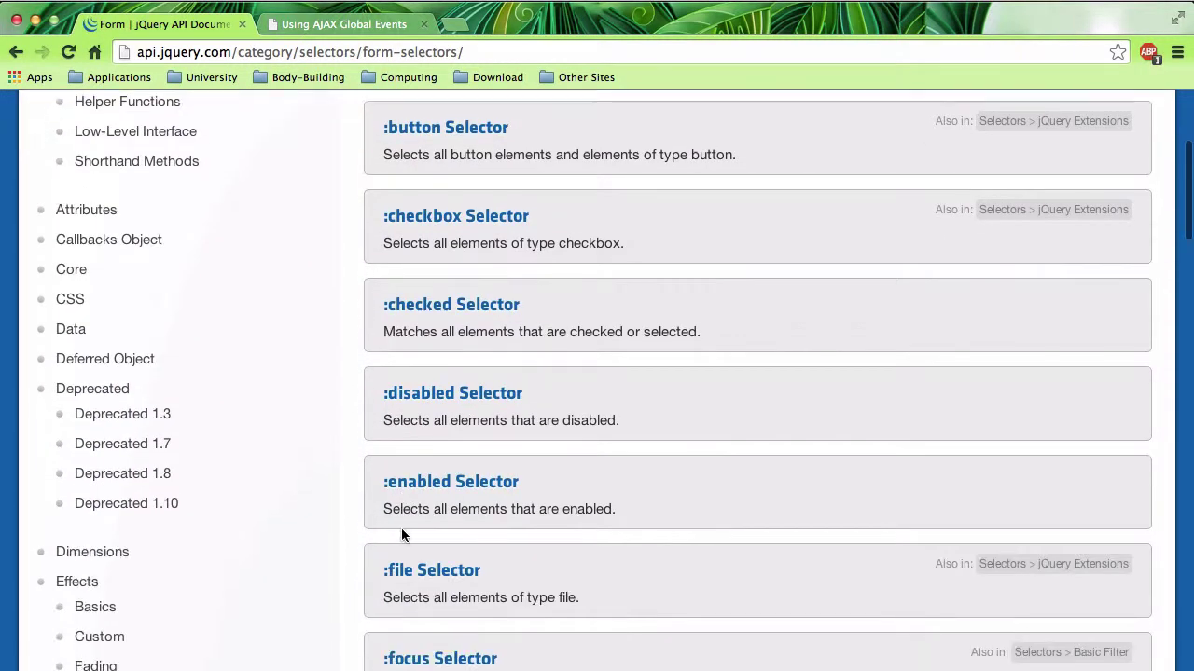
scroll(401, 530, "down", 5)
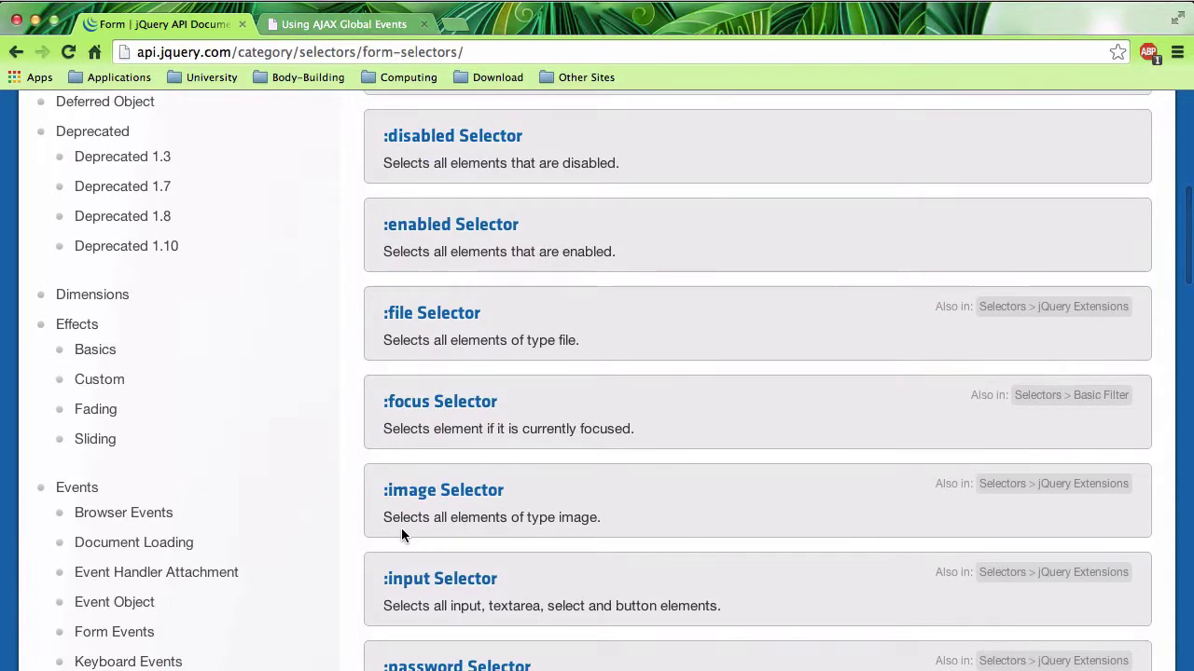
scroll(401, 528, "up", 10)
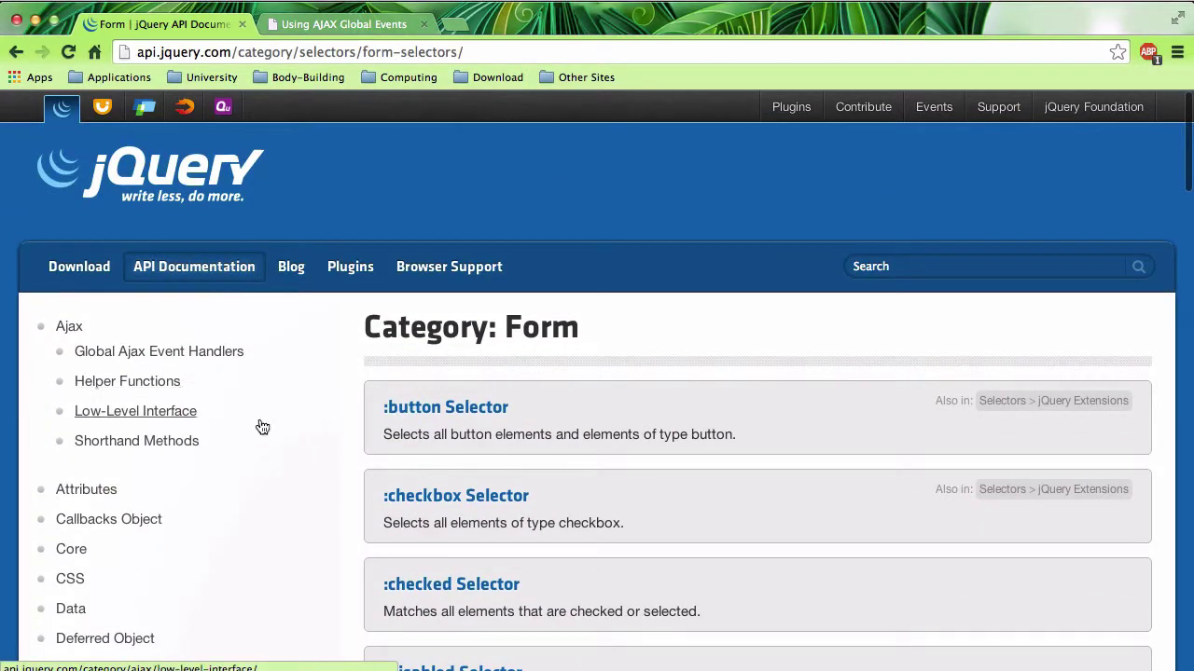
scroll(293, 434, "down", 13)
scroll(292, 434, "up", 9)
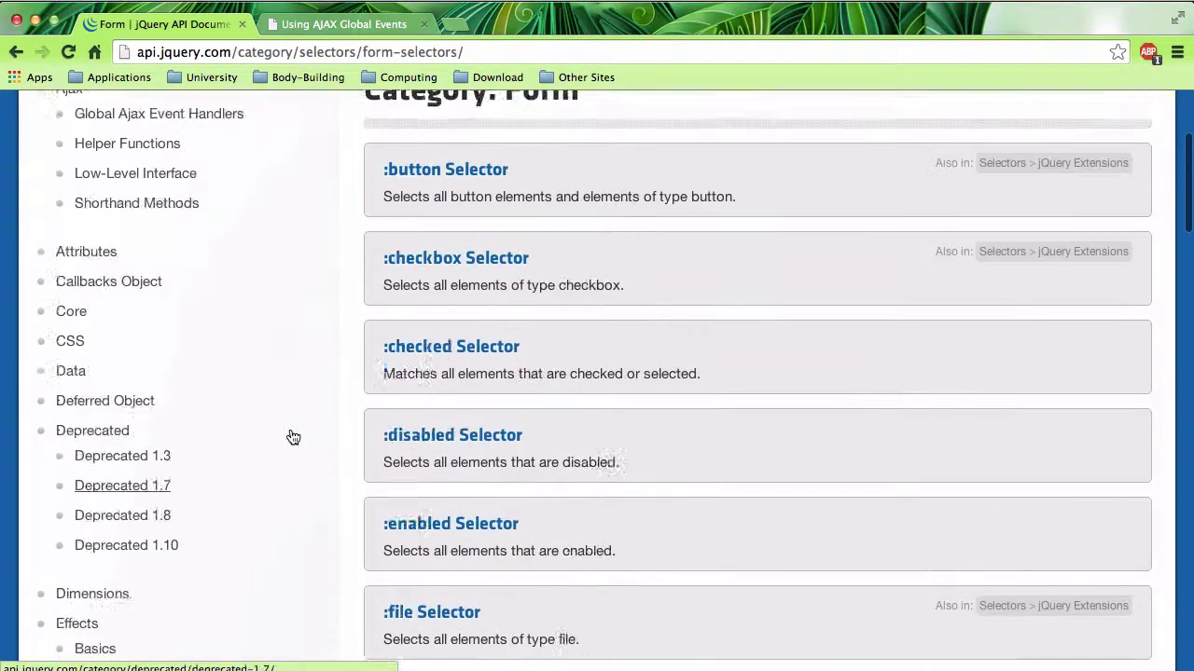
scroll(293, 436, "up", 5)
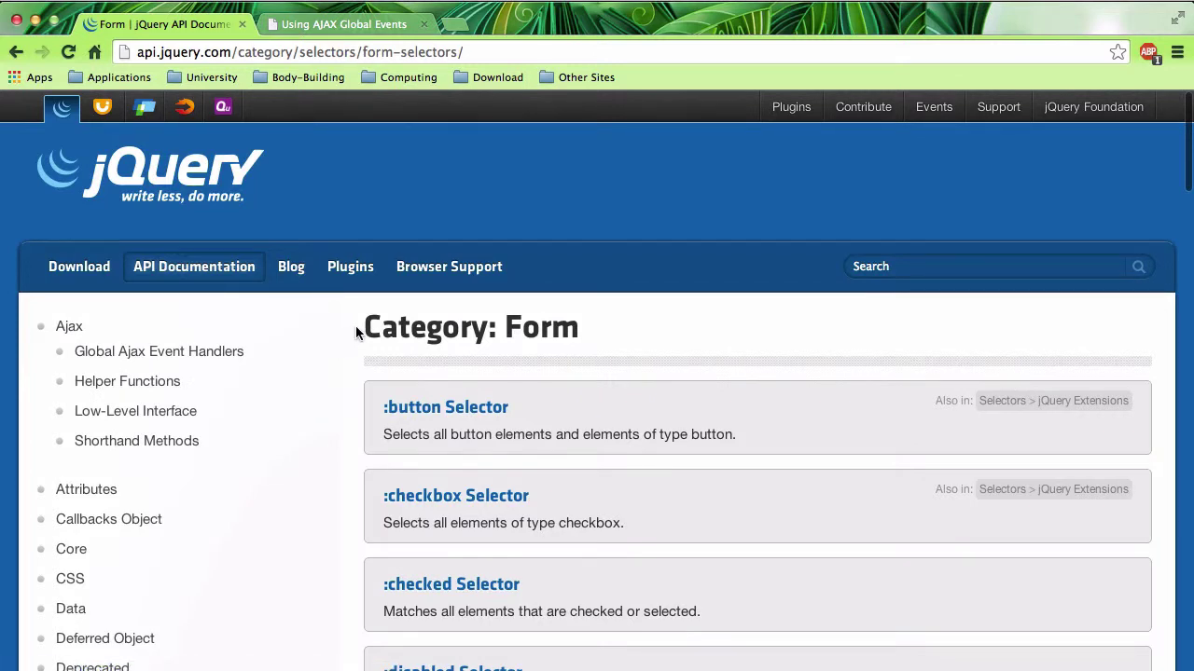